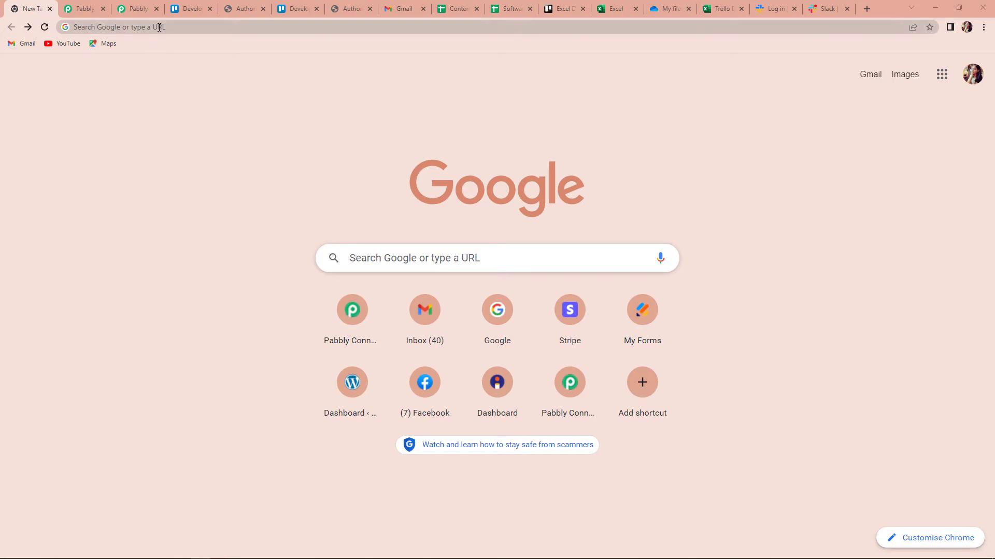
# Go to the Pabbly site, sign in, and open Pabbly Connect from the apps list
pyautogui.click(159, 27)
pyautogui.write('pabbly.com/connect/')
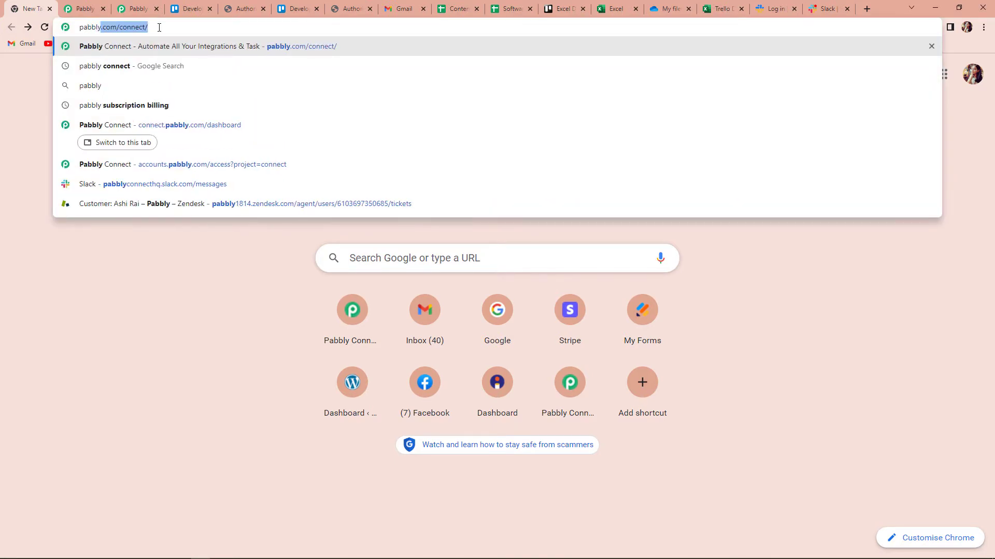
pyautogui.press('Return')
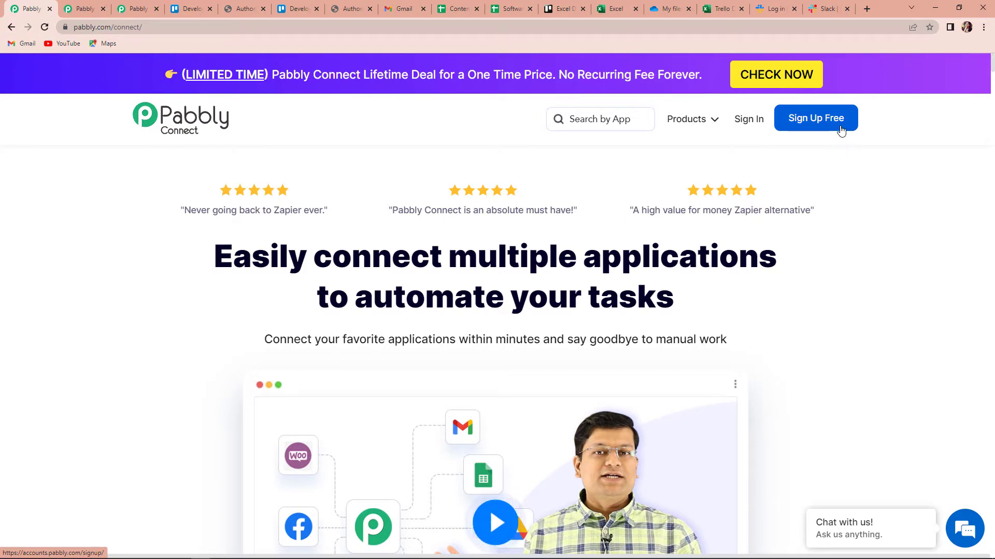
pyautogui.click(750, 119)
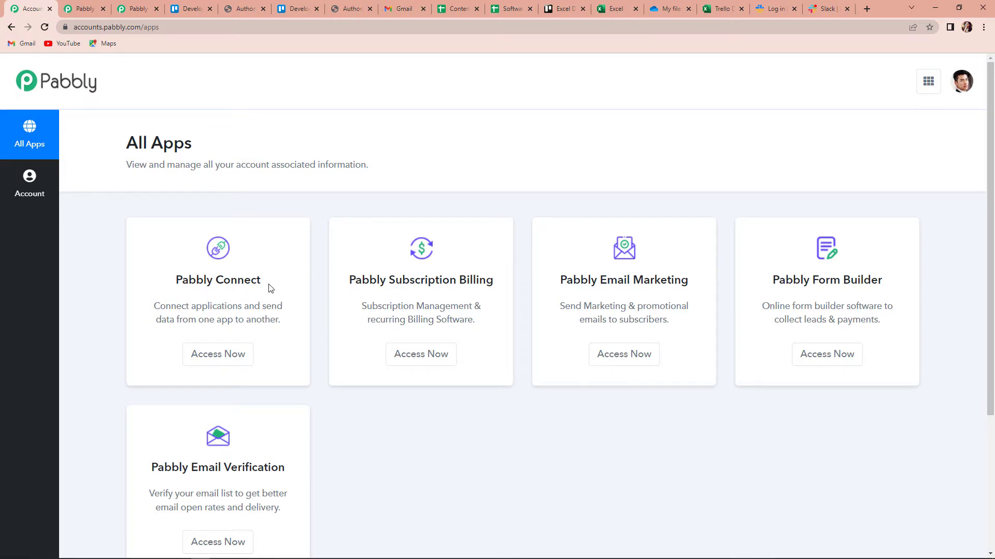
pyautogui.click(208, 364)
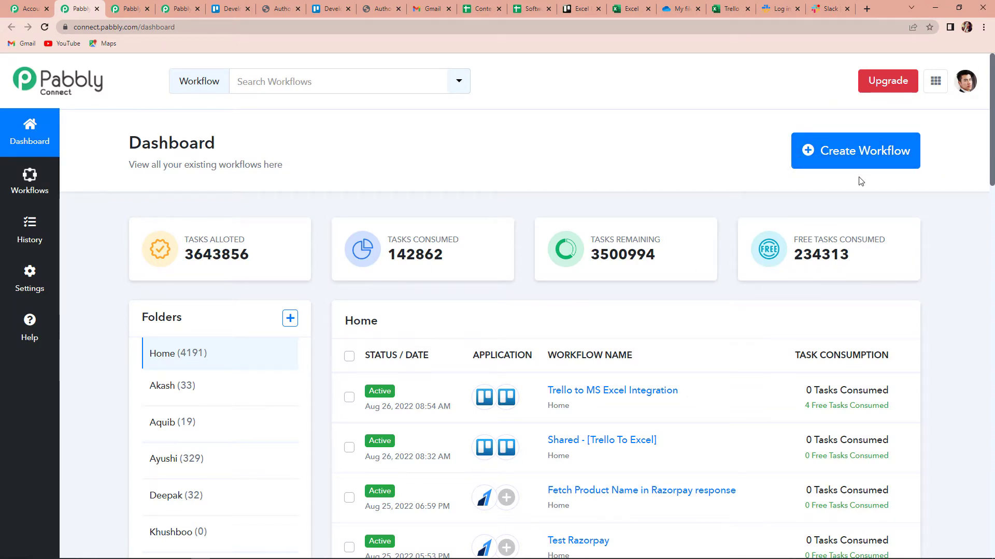
# Create a new workflow named 'MS Excel to Slack Integration'
pyautogui.click(861, 151)
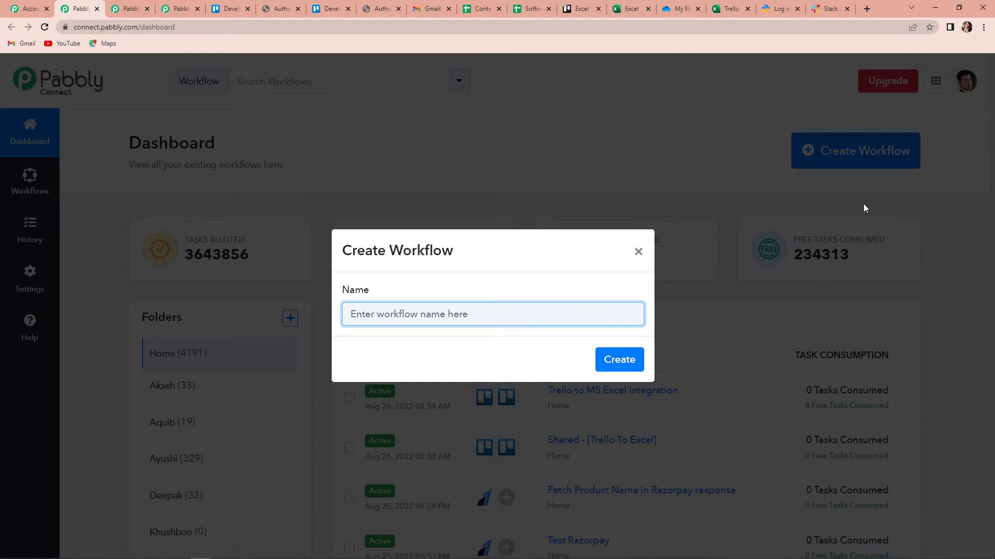
pyautogui.write('MS ')
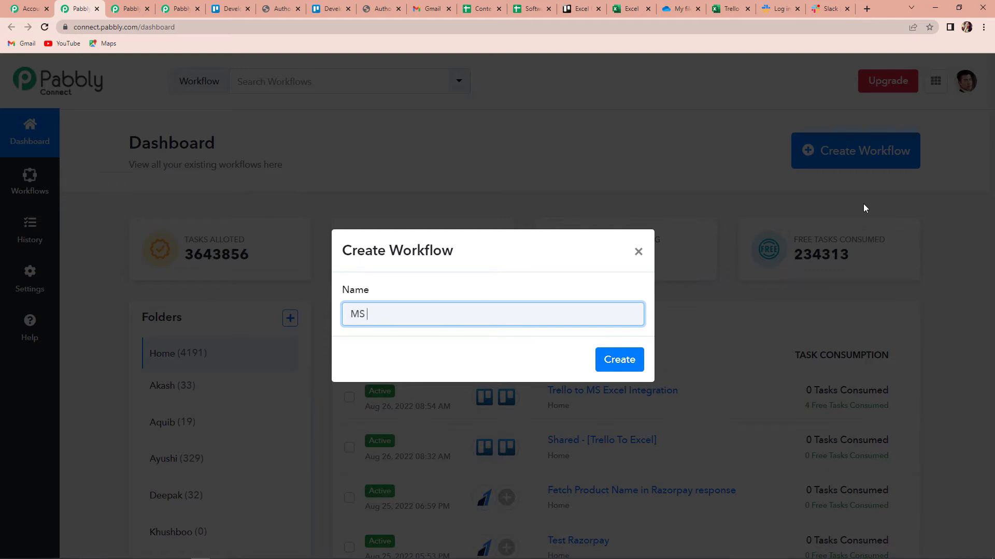
pyautogui.write('Excel to Slack Integration')
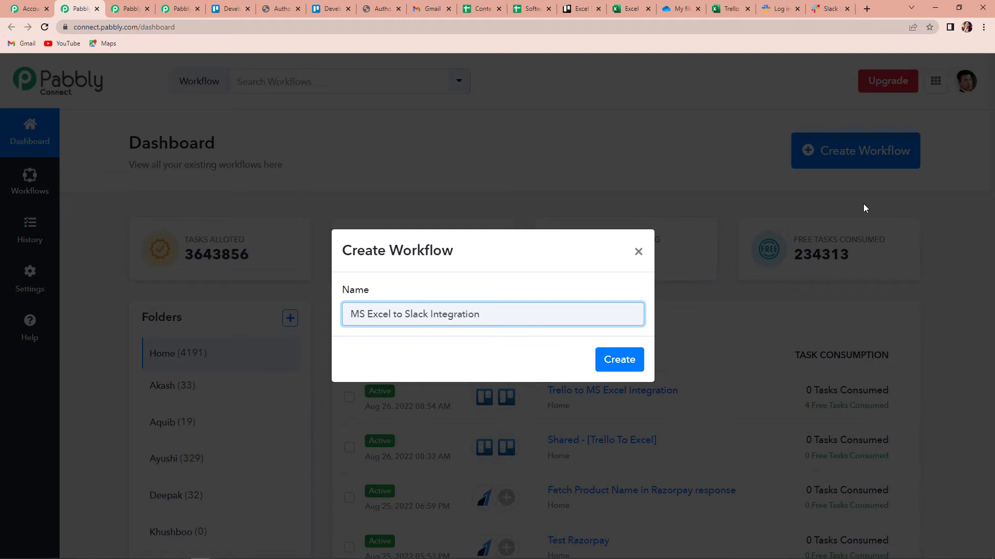
pyautogui.click(624, 361)
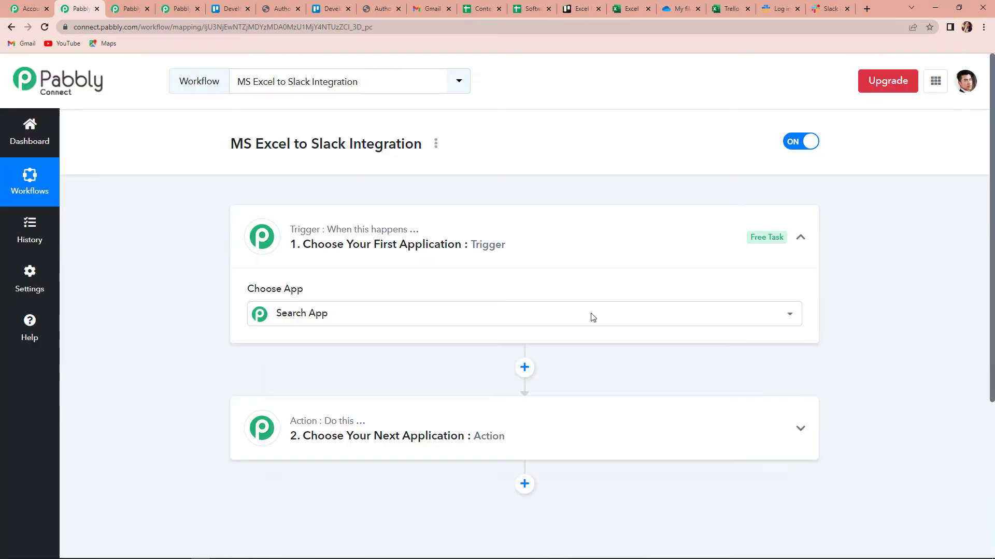
# Search the trigger app list for 'Exce' and choose Microsoft Excel
pyautogui.click(591, 314)
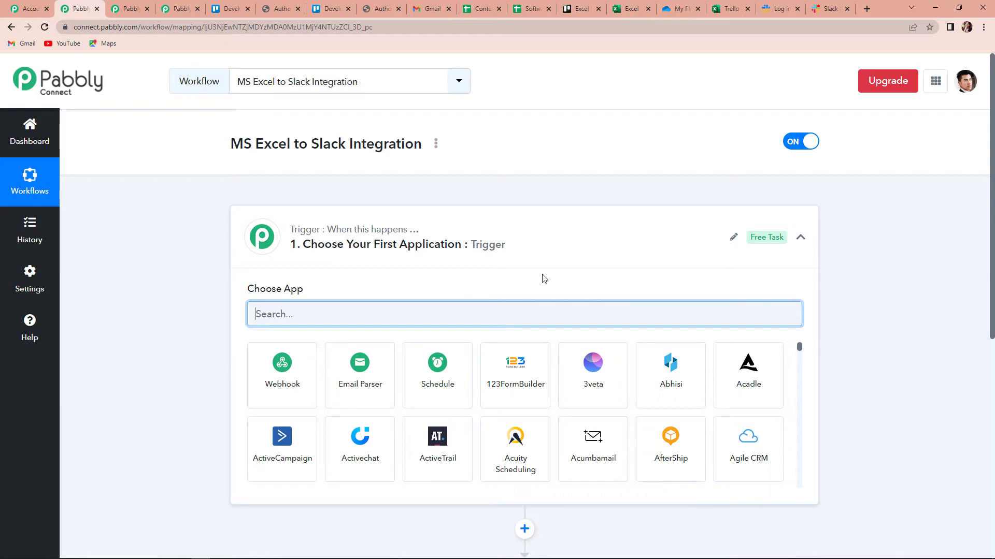
pyautogui.scroll(-4, 501, 254)
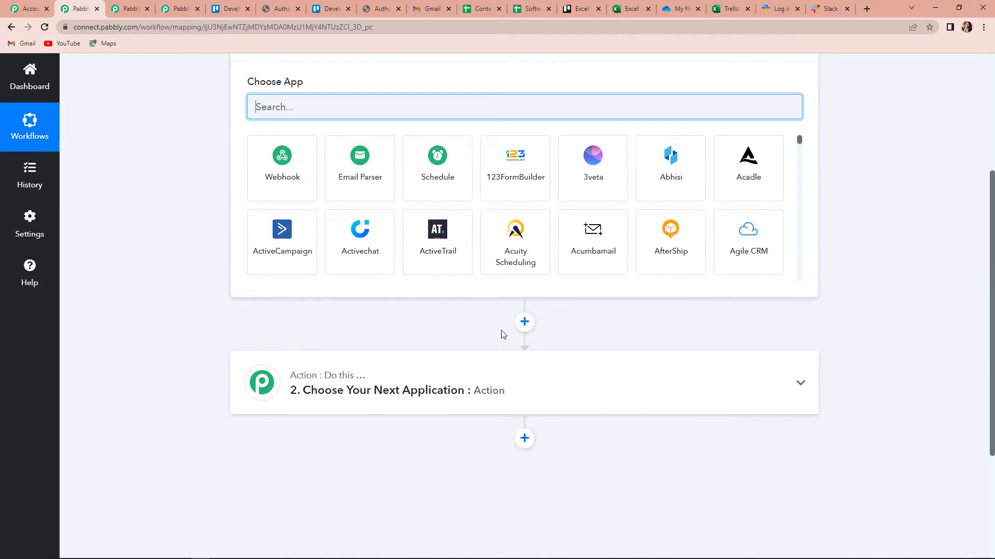
pyautogui.scroll(1, 492, 393)
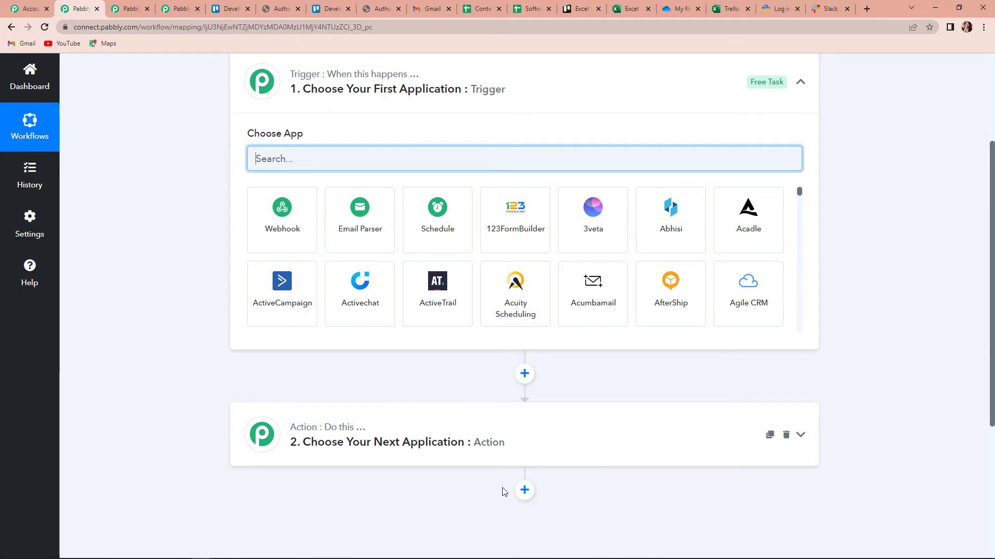
pyautogui.click(326, 160)
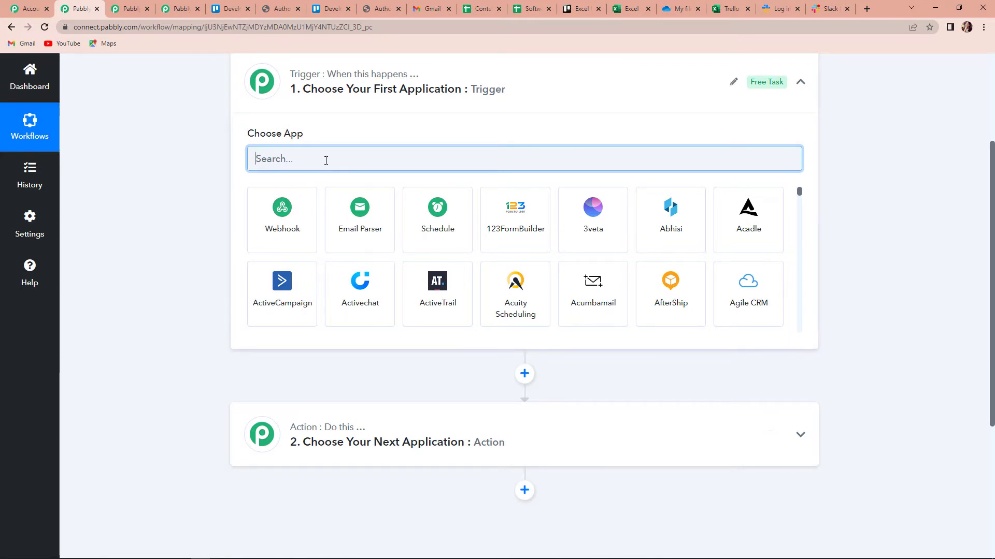
pyautogui.write('MS')
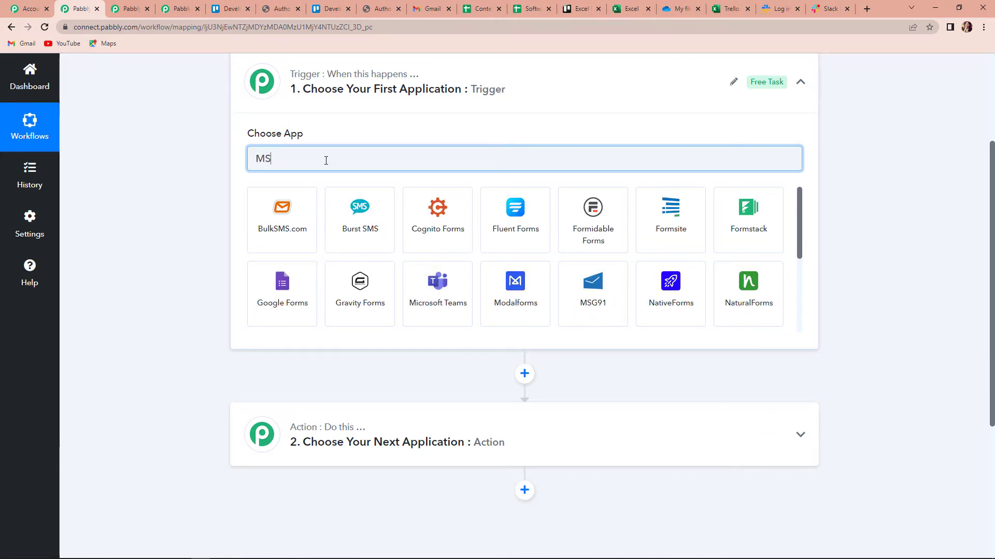
pyautogui.press('BackSpace')
pyautogui.press('BackSpace')
pyautogui.write('Excel')
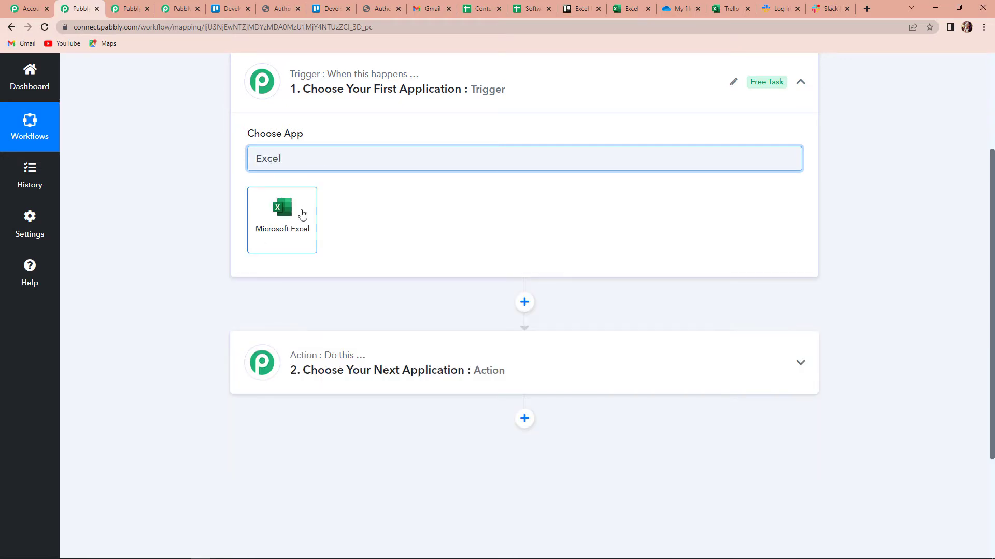
pyautogui.click(303, 214)
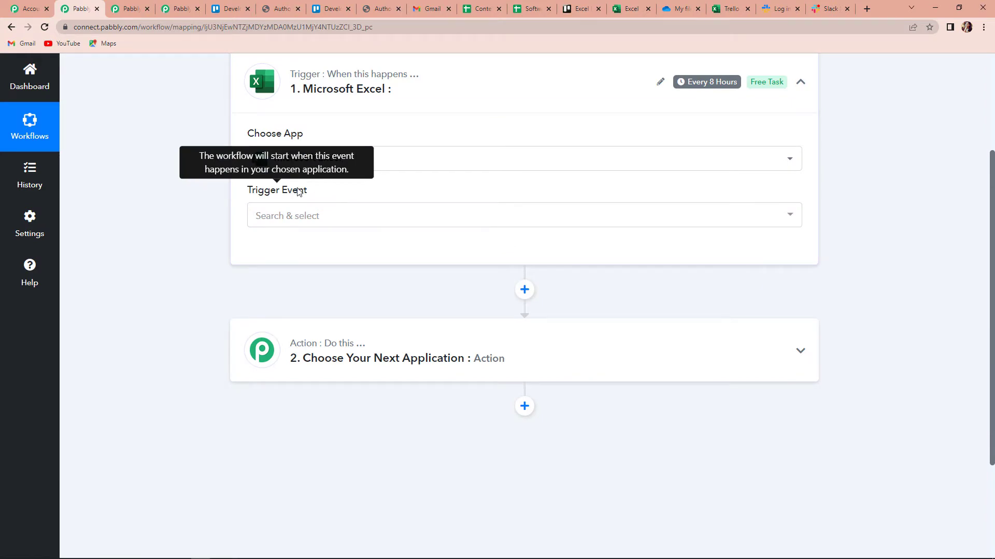
# Set the Excel trigger event to New Row in Worksheet and begin connecting the account
pyautogui.click(302, 216)
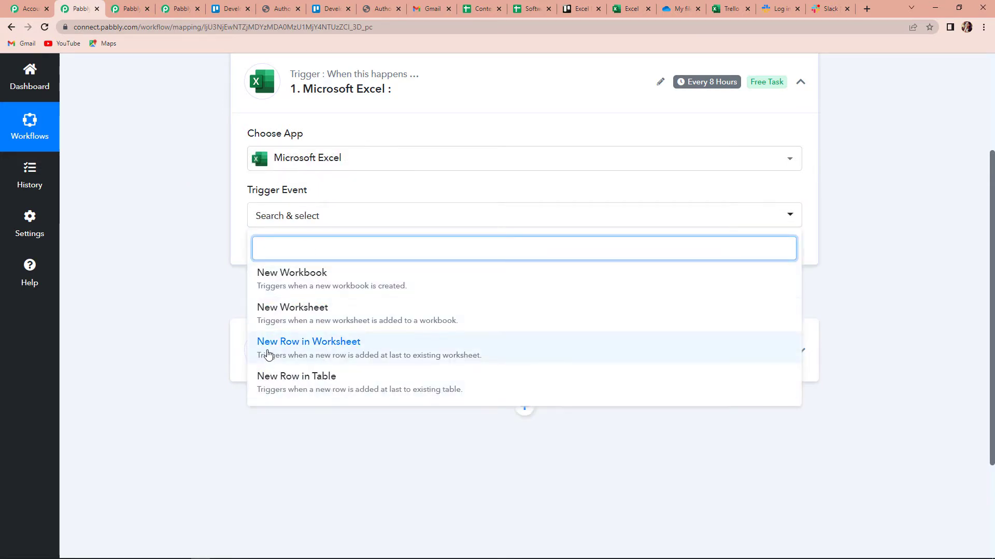
pyautogui.click(348, 351)
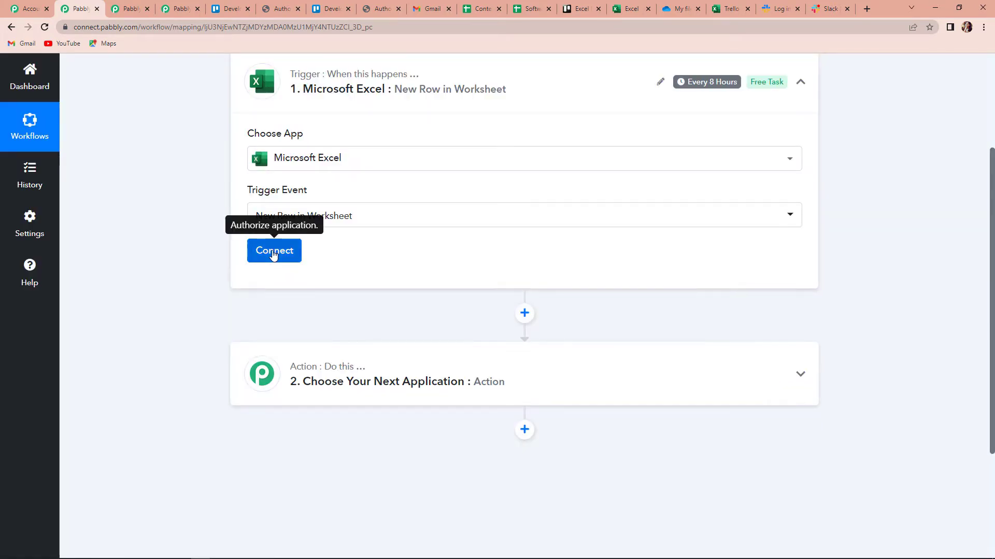
pyautogui.click(272, 254)
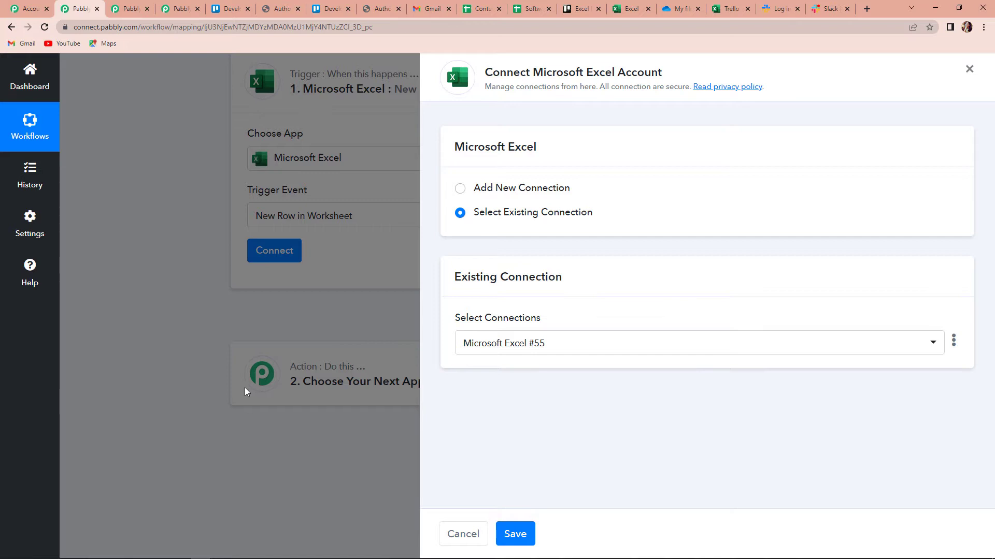
# Add a new Microsoft Excel connection by signing in and granting Pabbly Connect access
pyautogui.click(460, 188)
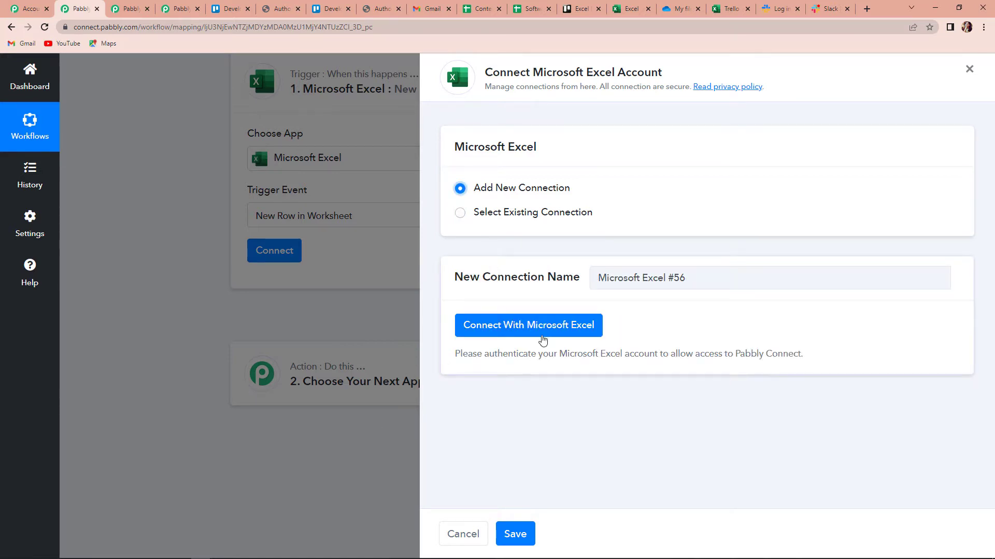
pyautogui.click(534, 326)
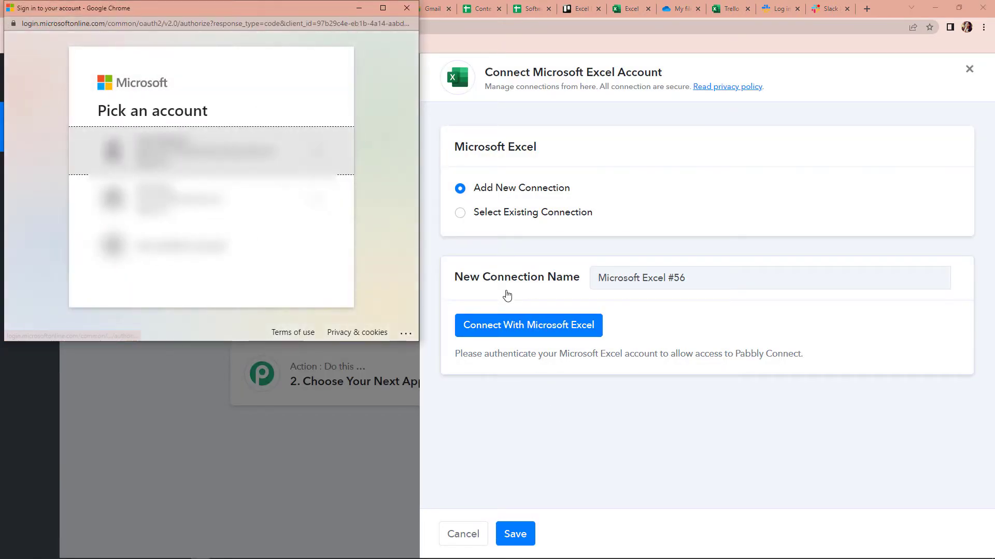
pyautogui.click(155, 197)
pyautogui.scroll(-9, 237, 201)
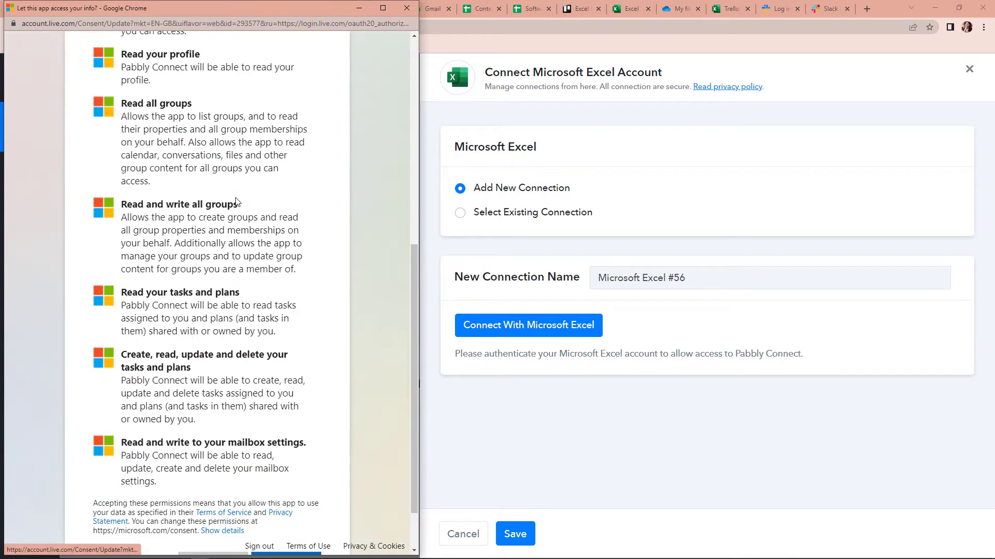
pyautogui.click(288, 499)
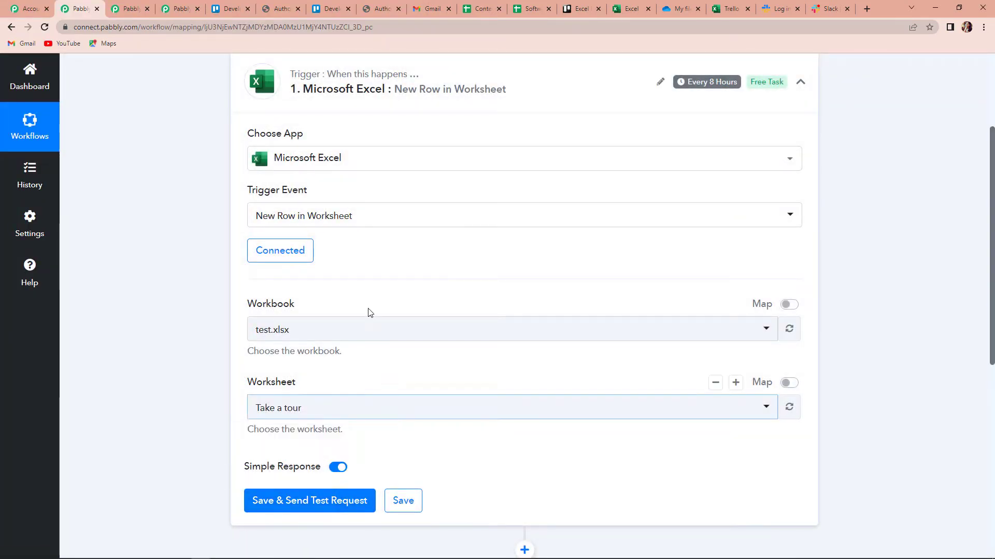
# Check the Slack Messages spreadsheet, then select Slack Messages.xlsx as the trigger workbook
pyautogui.scroll(-1, 363, 290)
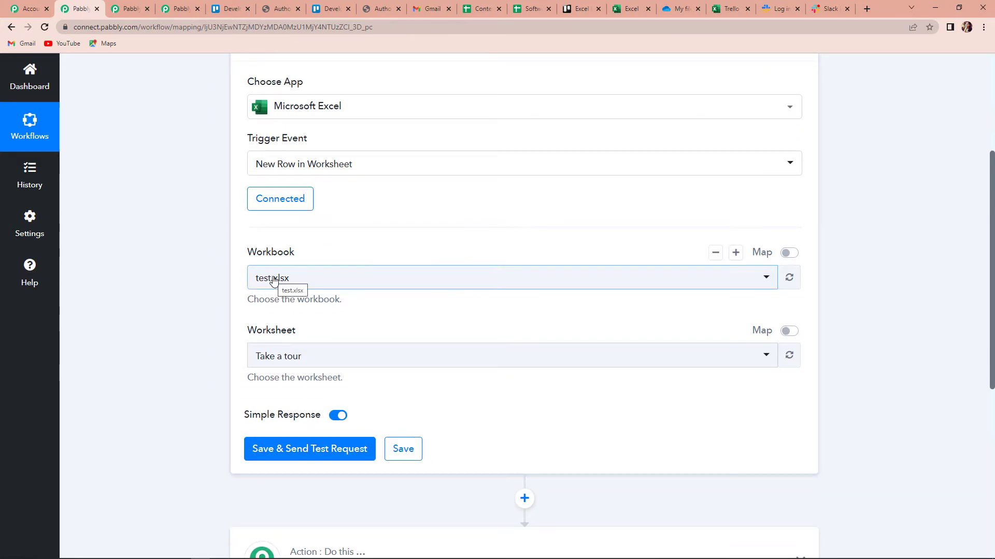
pyautogui.click(694, 7)
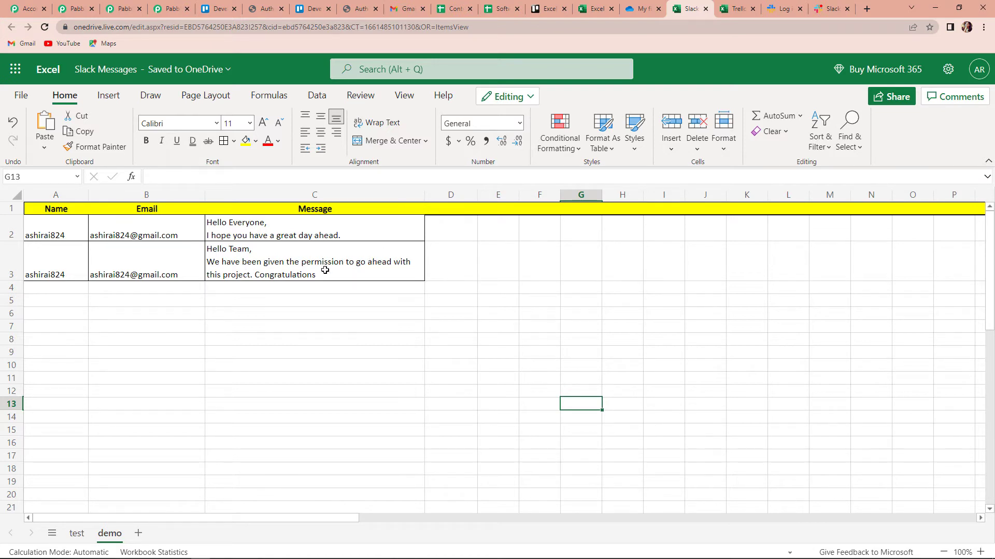
pyautogui.click(73, 8)
pyautogui.click(327, 279)
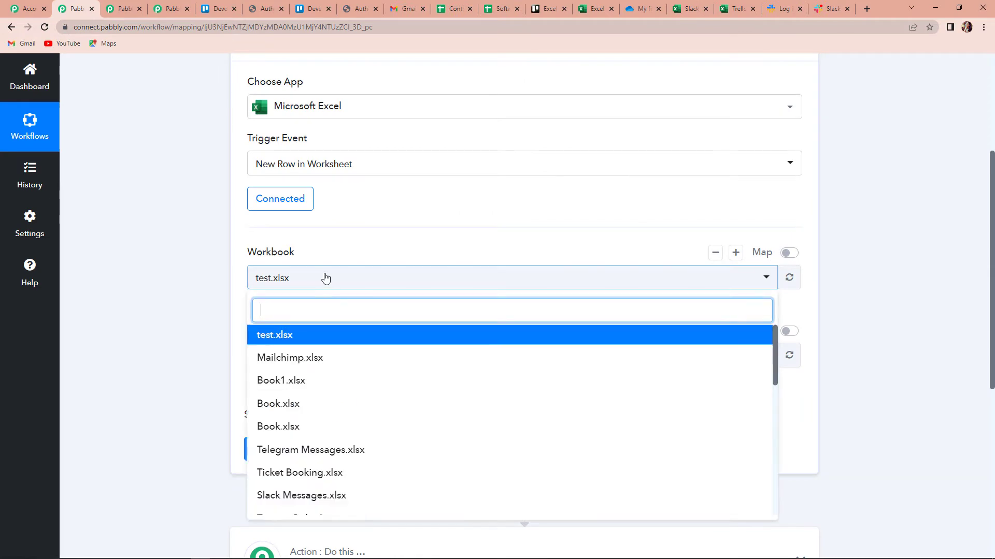
pyautogui.scroll(-2, 291, 404)
pyautogui.click(291, 391)
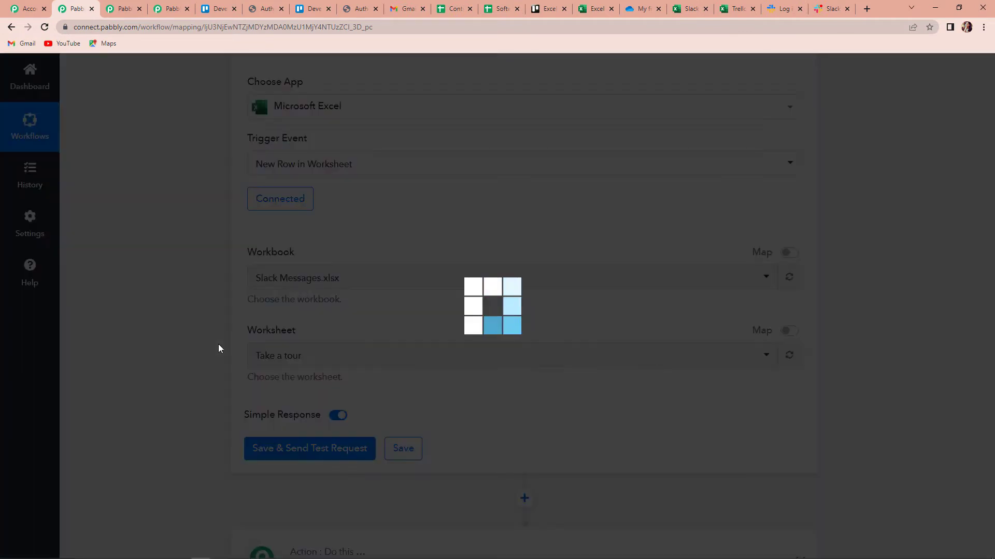
# Select the demo worksheet, then save and send a test request
pyautogui.scroll(-3, 238, 280)
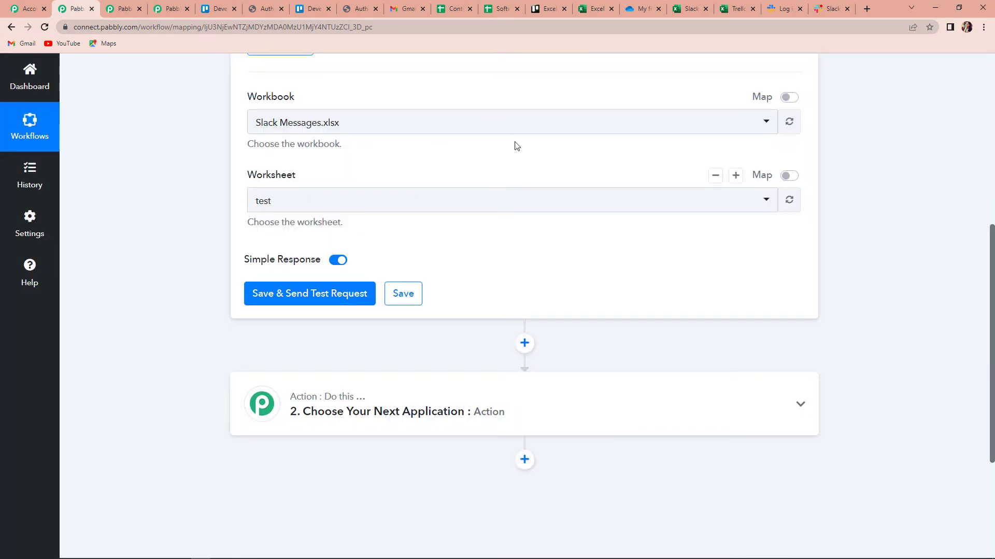
pyautogui.click(689, 9)
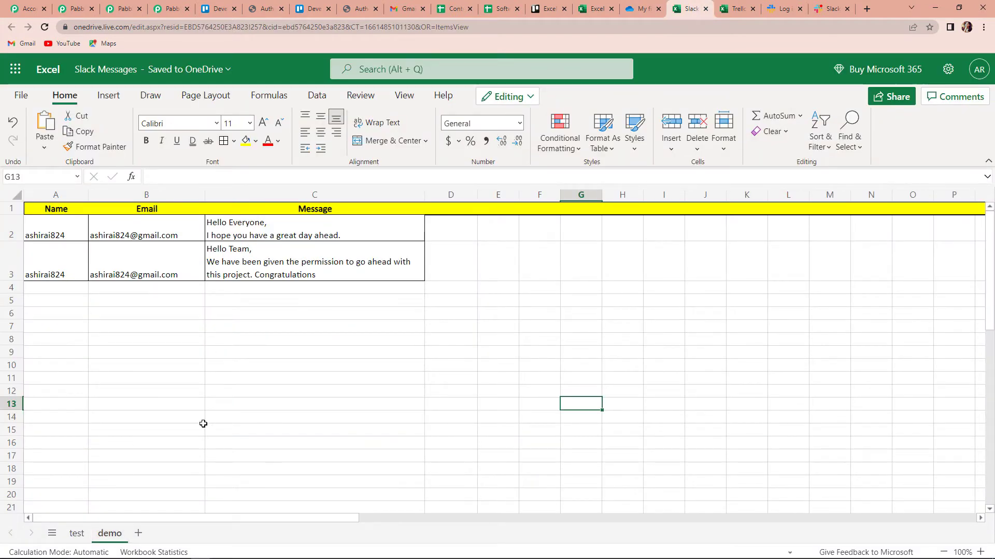
pyautogui.click(77, 9)
pyautogui.click(297, 206)
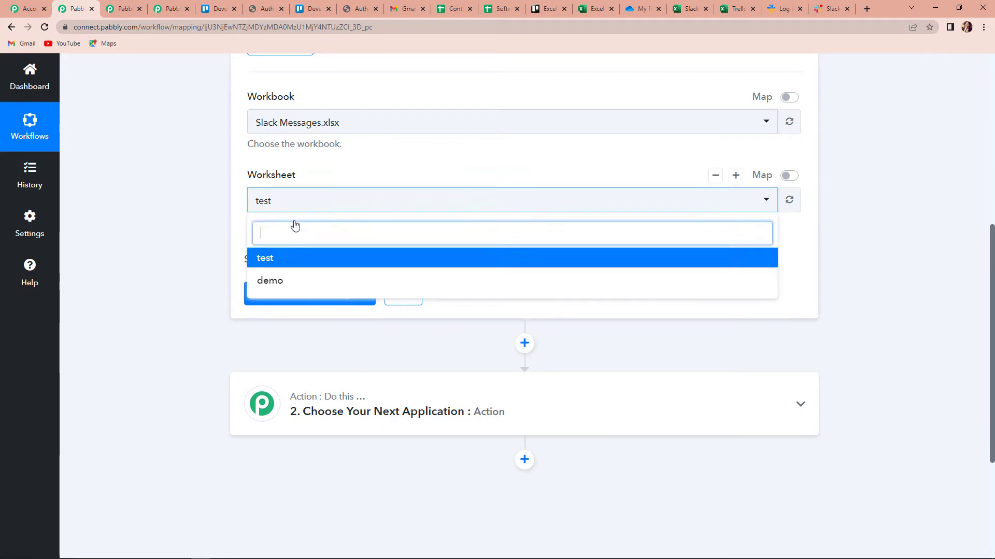
pyautogui.click(284, 282)
pyautogui.click(297, 299)
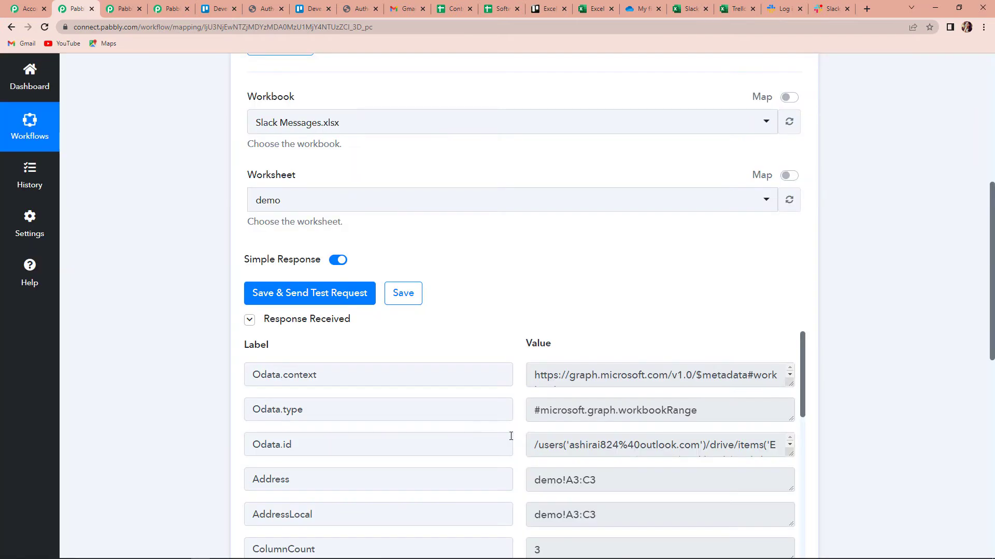
# Review the test response, enlarging the Text 0 2 and Values 0 2 fields to read the message
pyautogui.scroll(-8, 747, 398)
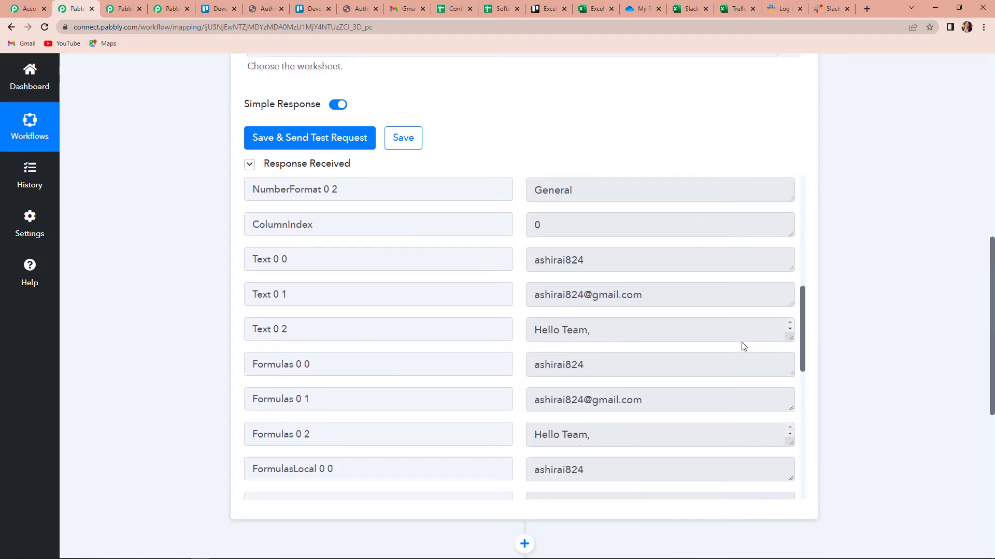
pyautogui.moveTo(791, 338); pyautogui.dragTo(792, 392)
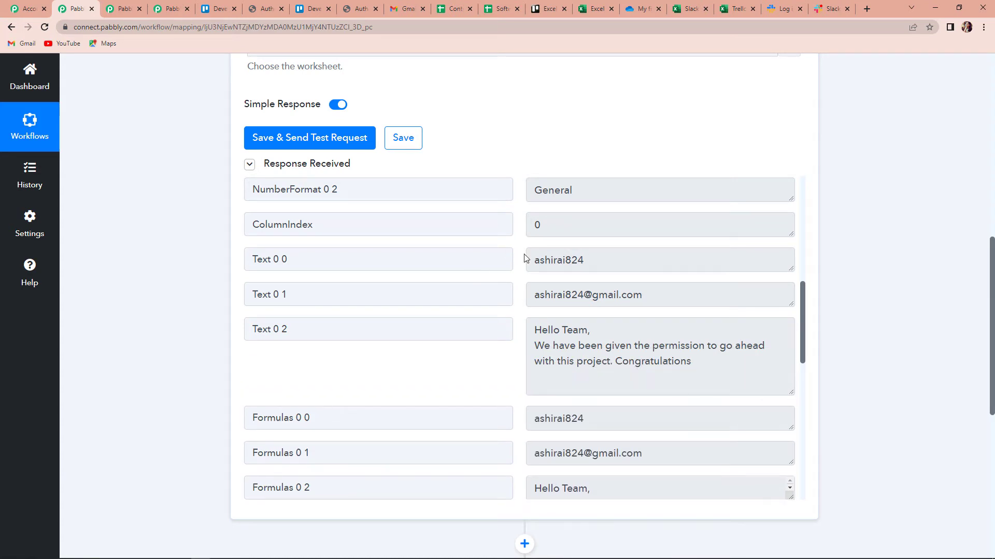
pyautogui.scroll(-10, 605, 313)
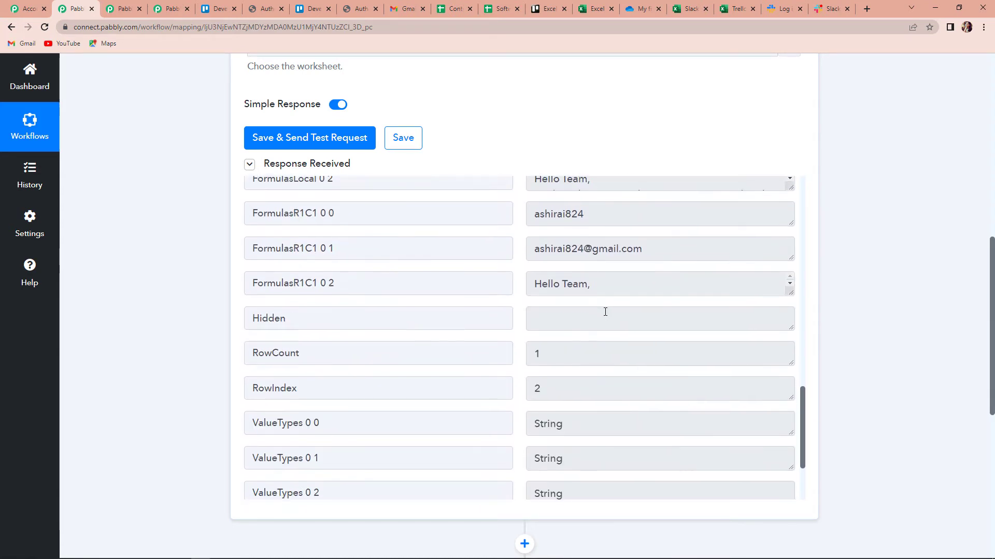
pyautogui.scroll(-4, 605, 312)
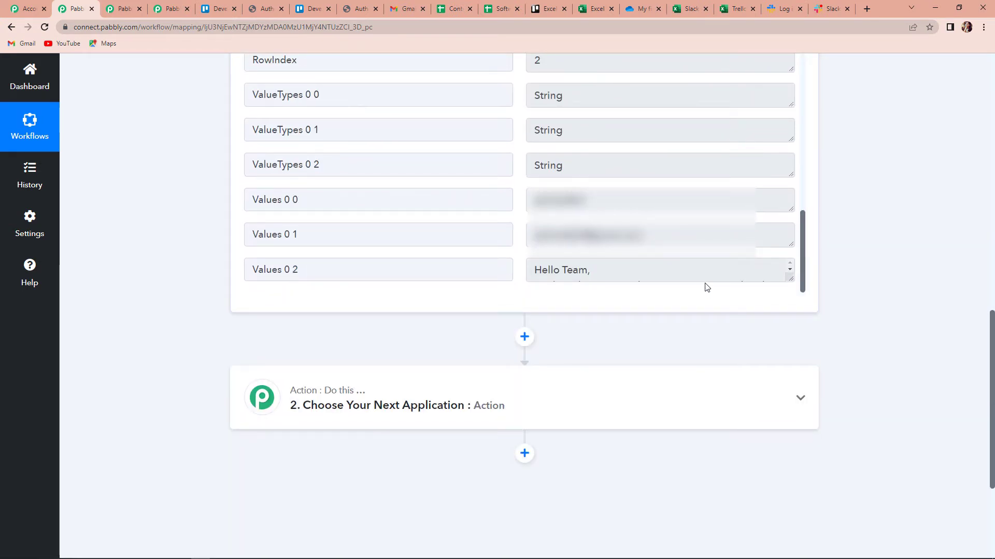
pyautogui.moveTo(791, 279); pyautogui.dragTo(795, 312)
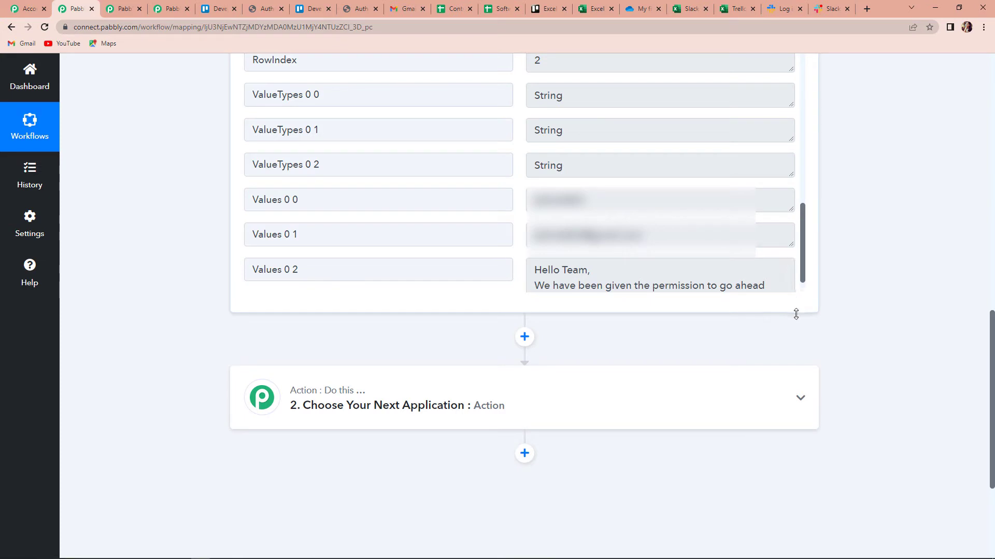
pyautogui.scroll(-2, 927, 282)
# Search the action apps for 'slack' and pick Slack as the action app
pyautogui.click(370, 303)
pyautogui.click(357, 372)
pyautogui.write('slack')
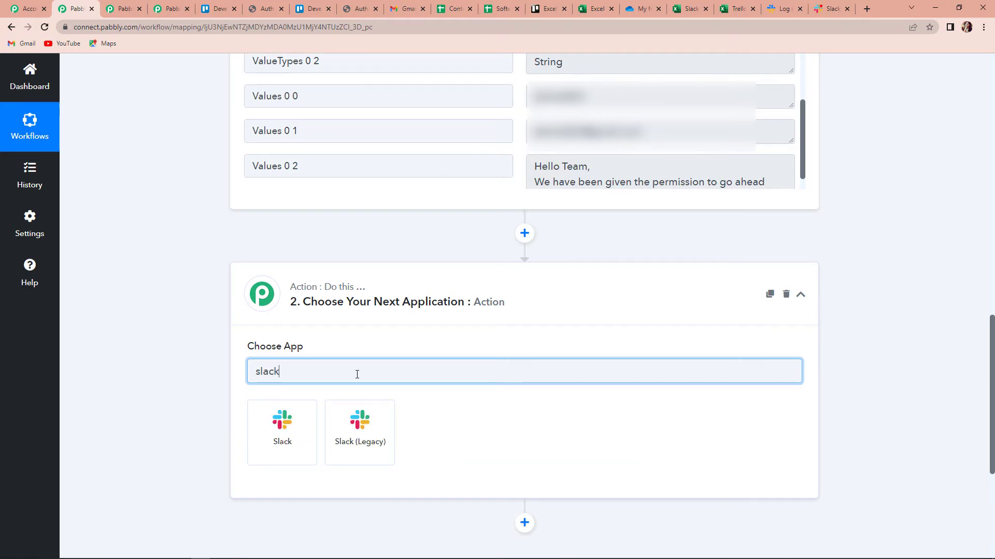
pyautogui.click(282, 433)
# Choose Send Channel Message as the Slack action event and begin connecting an account
pyautogui.click(306, 377)
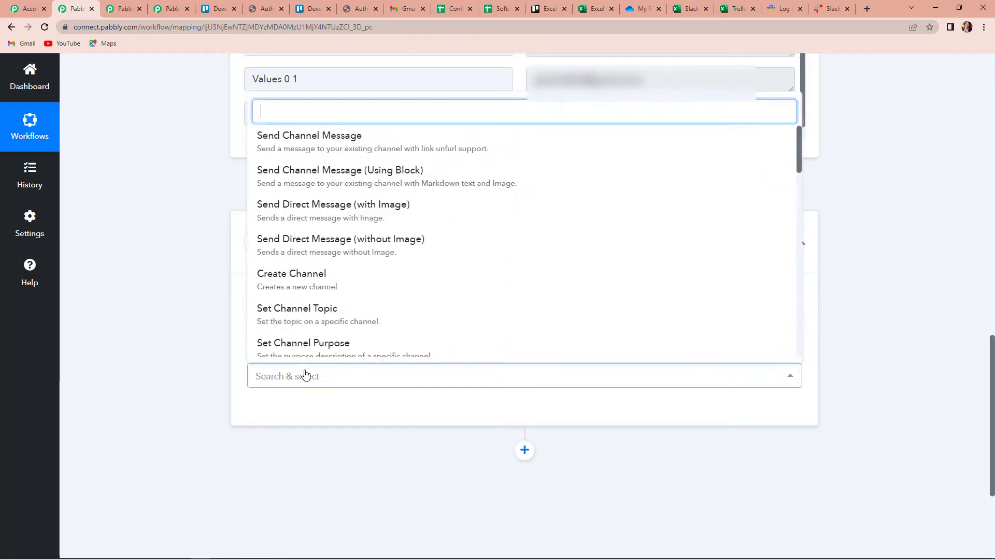
pyautogui.click(317, 147)
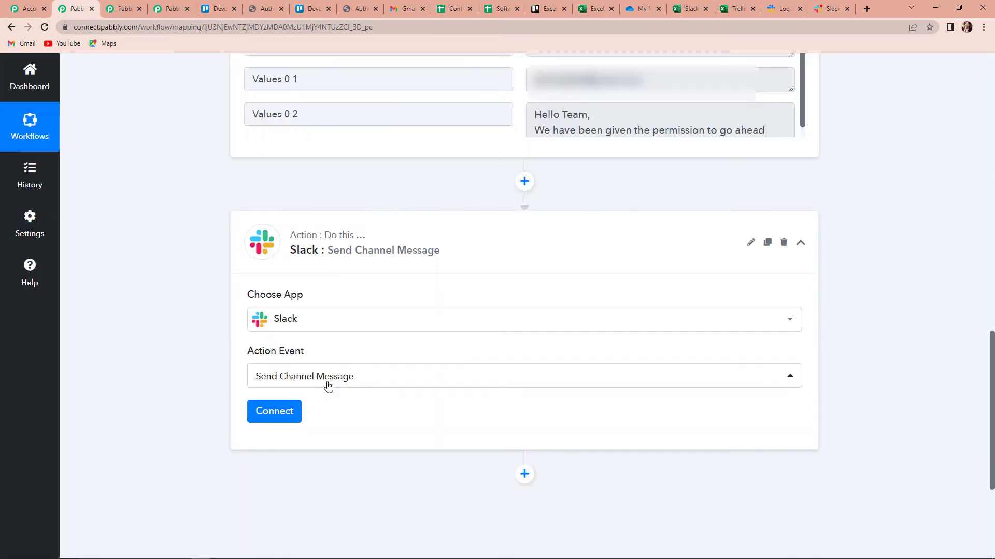
pyautogui.click(275, 412)
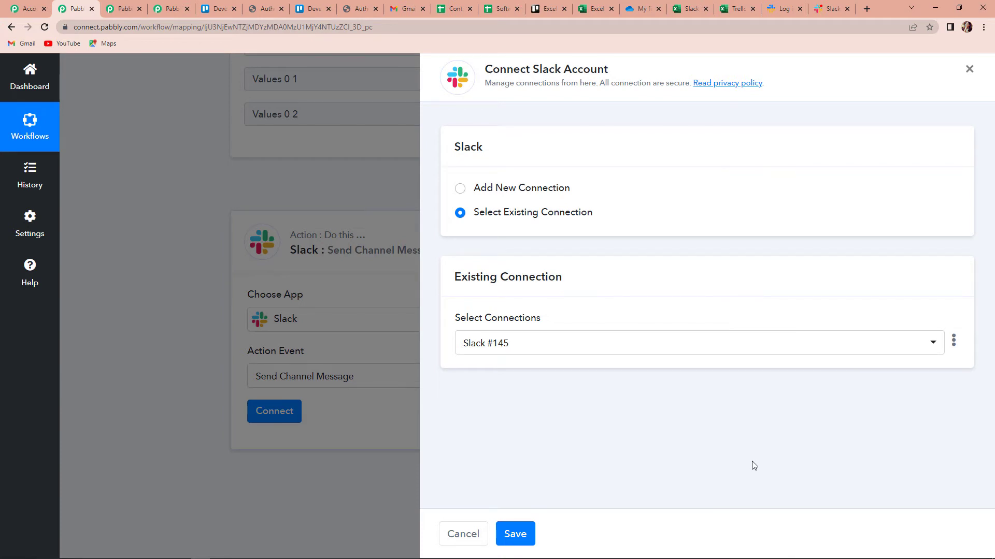
# Add a new Slack connection with token type 'user' and allow workspace access
pyautogui.click(461, 190)
pyautogui.click(501, 327)
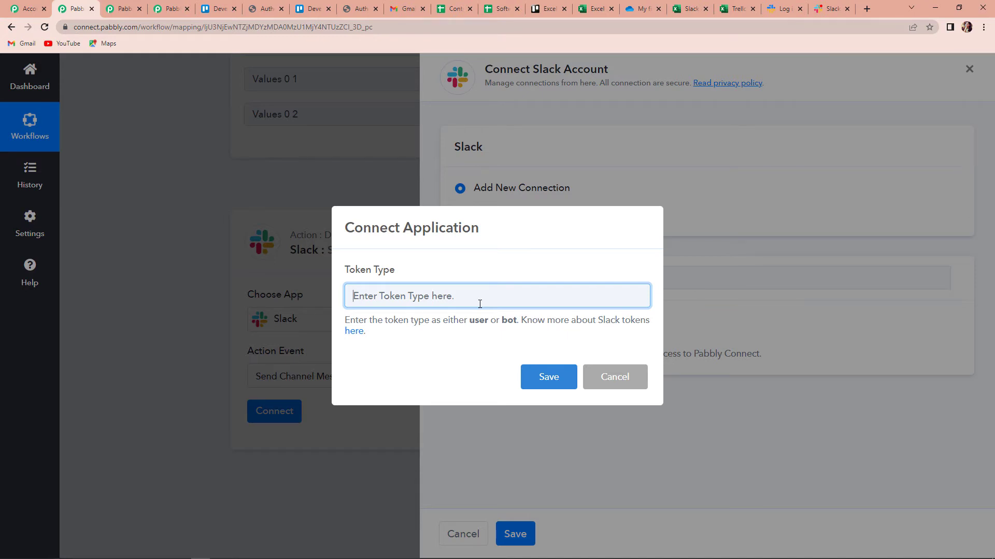
pyautogui.write('user')
pyautogui.click(546, 386)
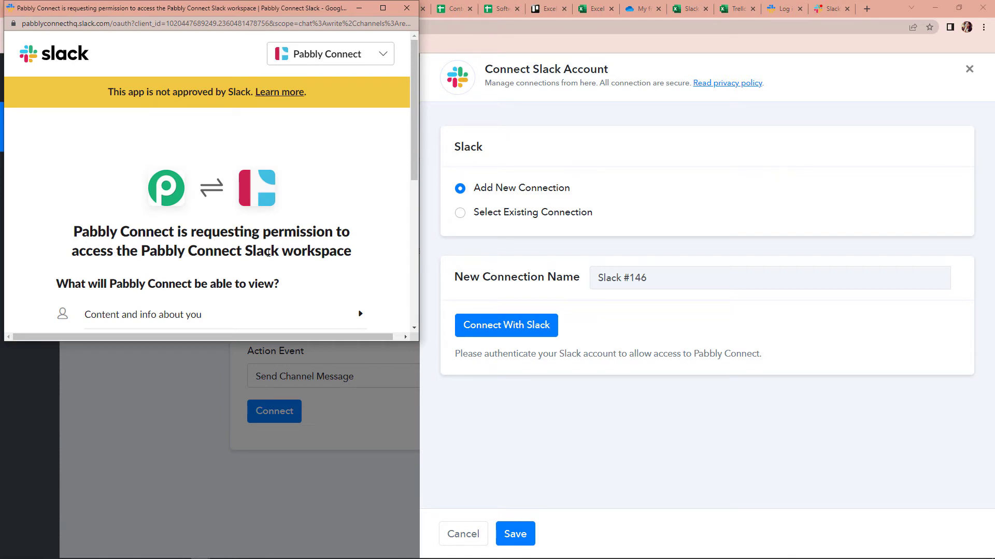
pyautogui.scroll(-5, 339, 254)
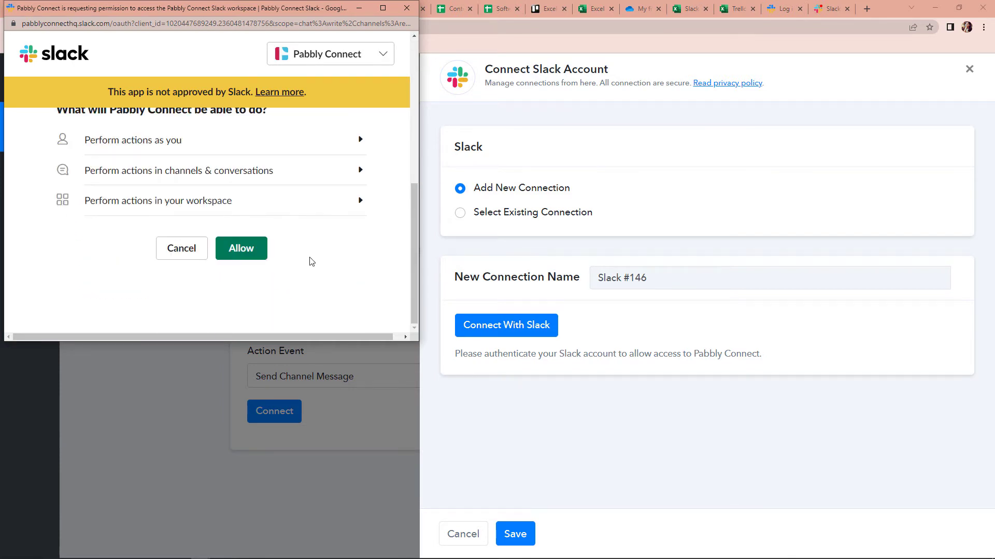
pyautogui.click(235, 259)
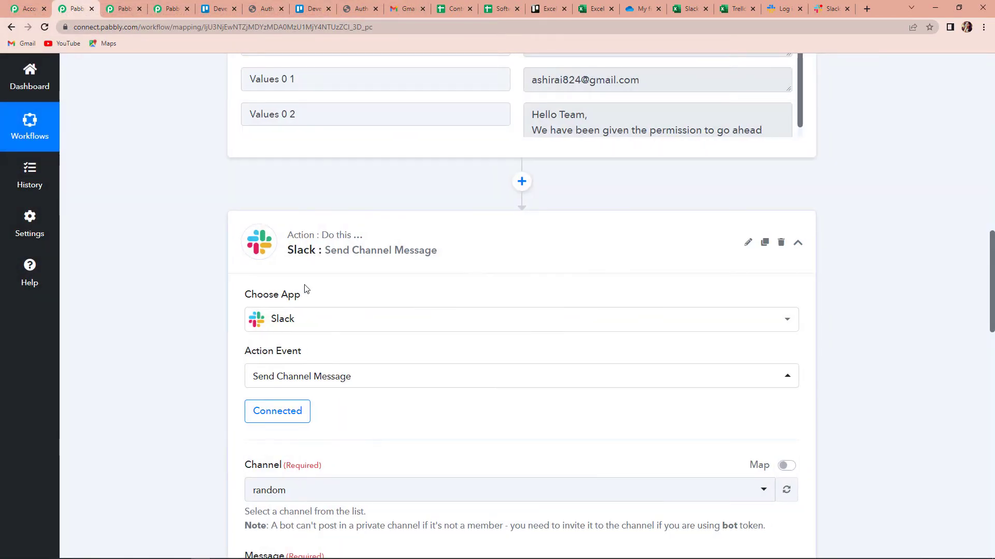
# Look up the target channel name in the Slack workspace tab
pyautogui.scroll(-5, 305, 289)
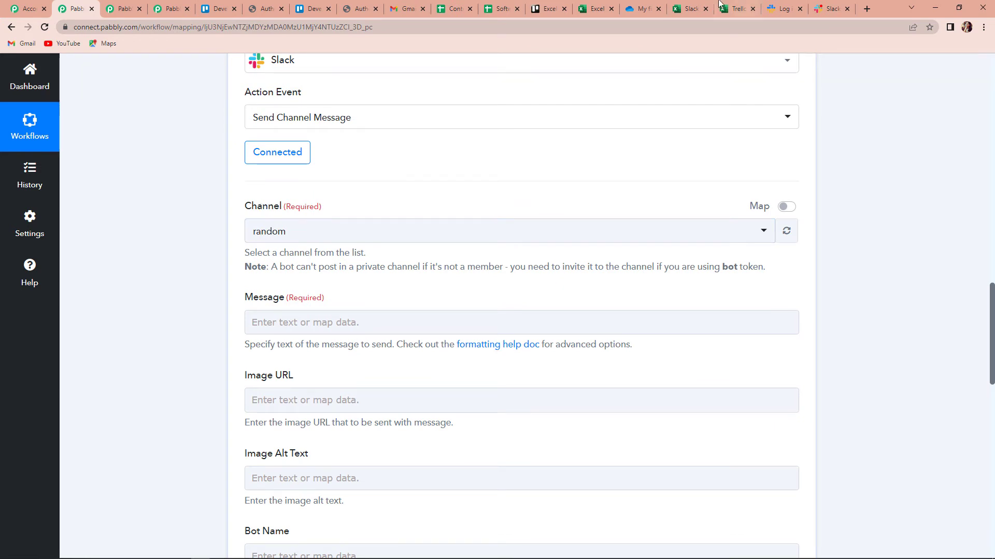
pyautogui.click(833, 13)
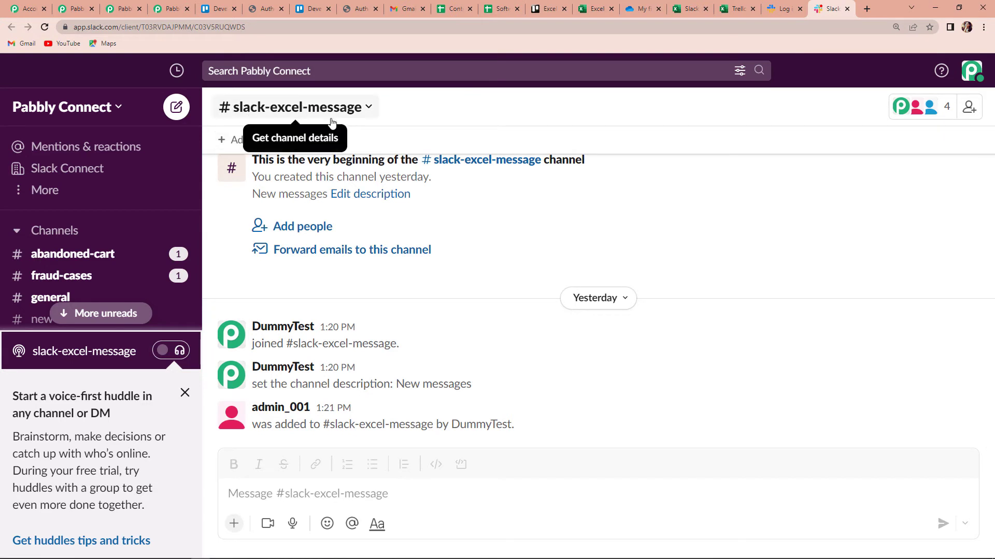
pyautogui.click(185, 393)
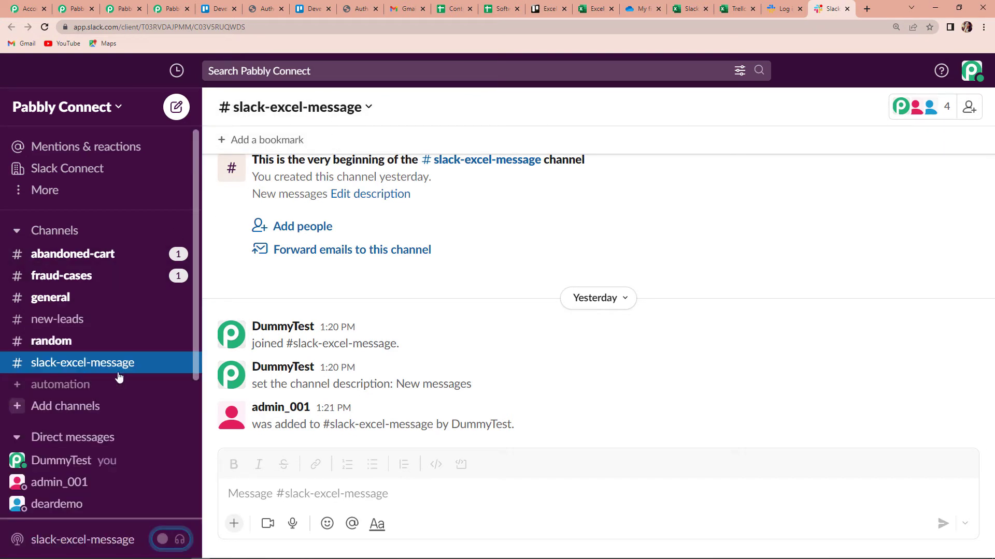
pyautogui.click(77, 8)
# Set the Slack action's channel to slack-excel-message
pyautogui.click(298, 233)
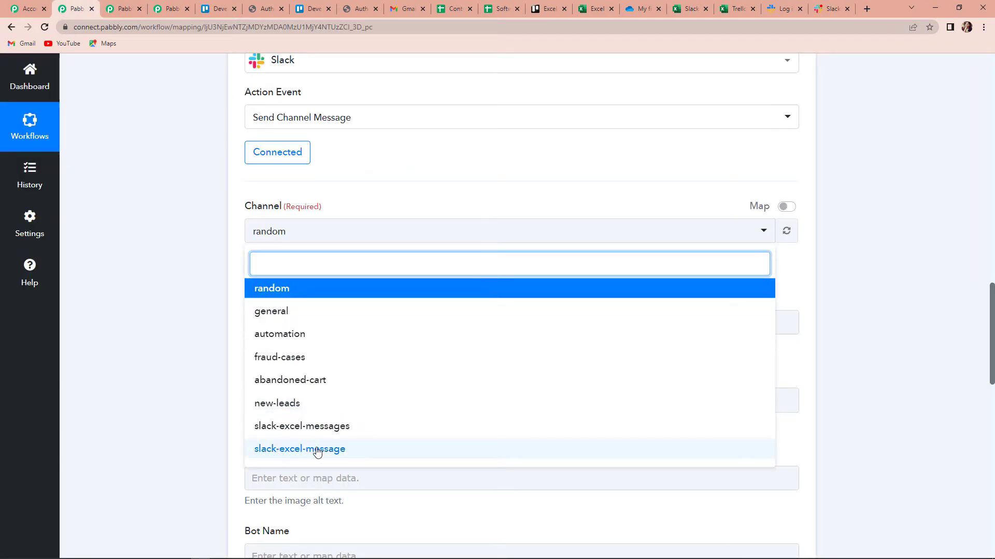
pyautogui.click(300, 449)
pyautogui.scroll(-3, 167, 316)
pyautogui.scroll(3, 166, 316)
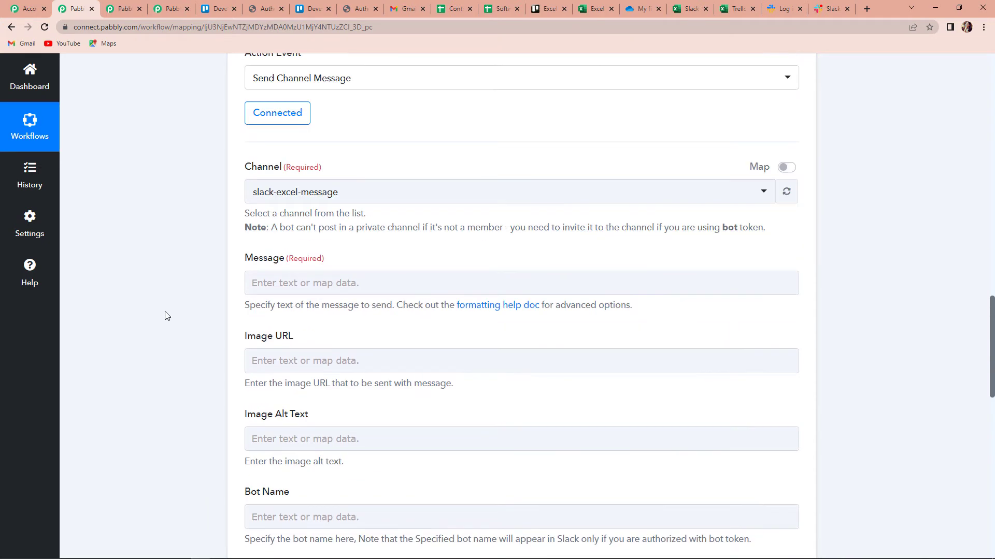
pyautogui.scroll(-1, 167, 316)
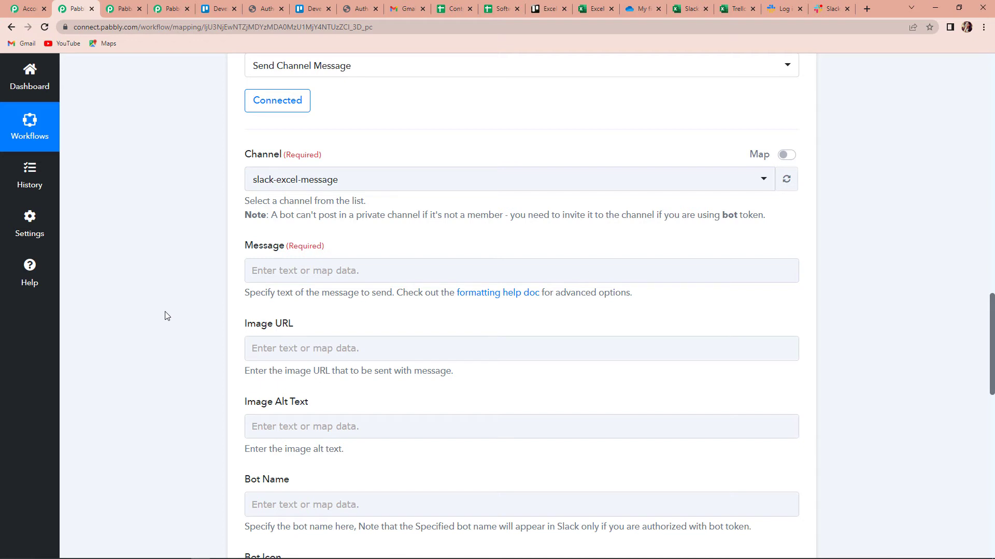
pyautogui.click(269, 275)
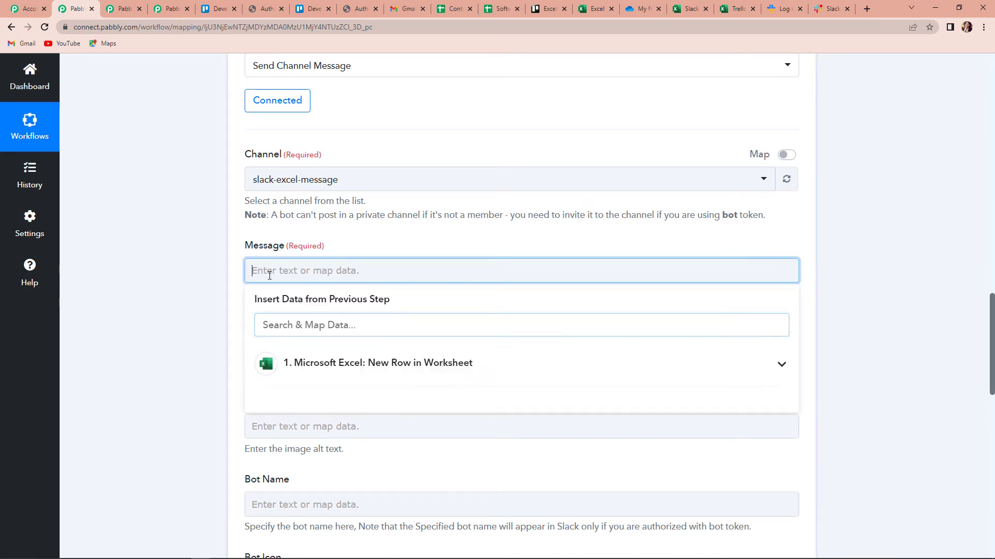
pyautogui.click(295, 361)
pyautogui.scroll(-2, 482, 420)
pyautogui.scroll(-5, 486, 421)
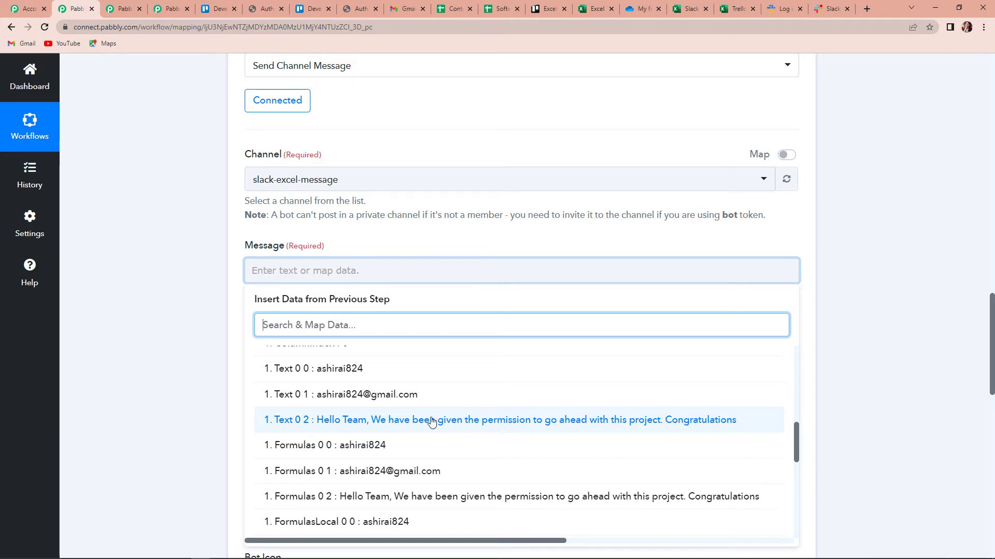
pyautogui.click(414, 419)
pyautogui.click(171, 334)
pyautogui.scroll(-3, 170, 335)
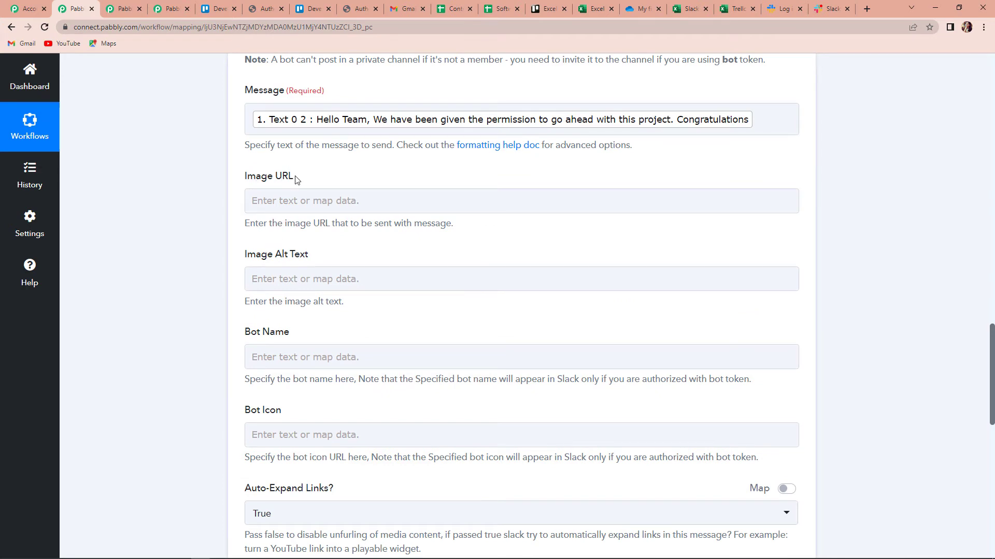
pyautogui.scroll(-1, 306, 300)
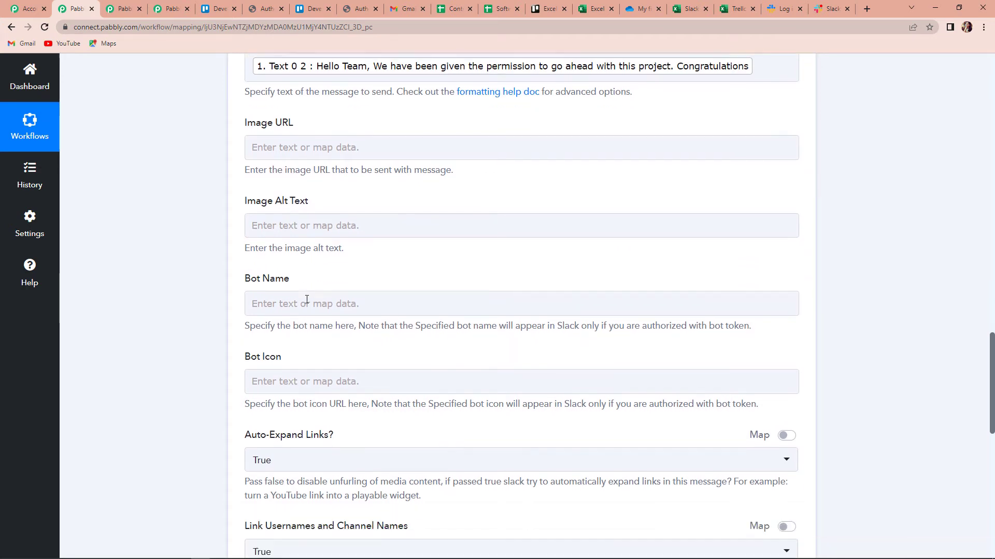
pyautogui.scroll(-2, 307, 299)
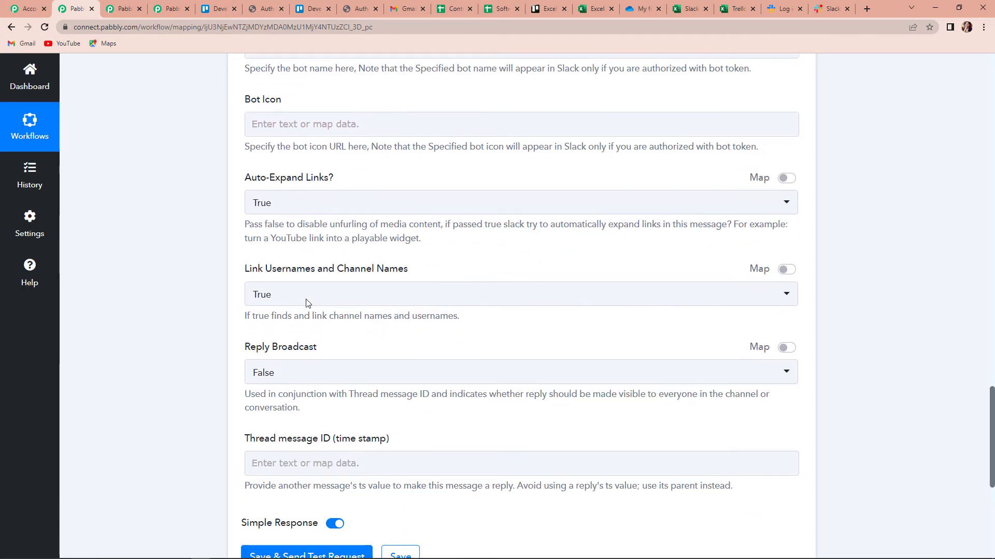
pyautogui.scroll(-3, 306, 303)
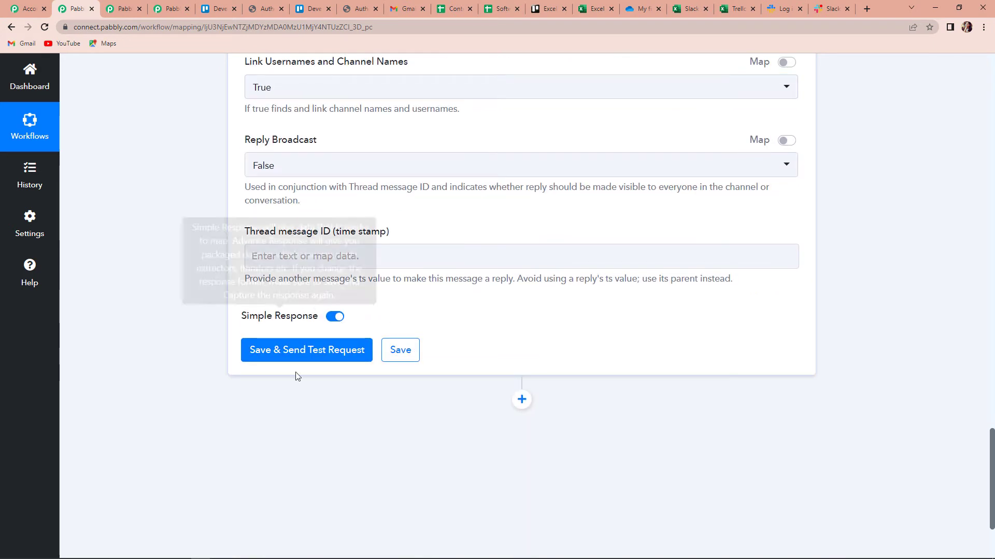
# Send the Slack step's test request and view the posted Hello Team message in slack-excel-message
pyautogui.click(331, 355)
pyautogui.scroll(-5, 888, 386)
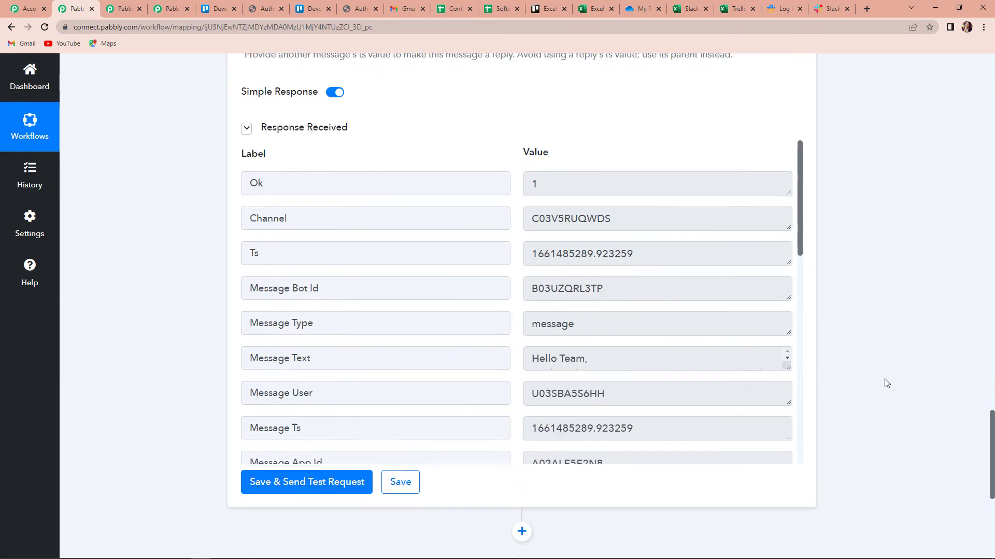
pyautogui.scroll(-2, 664, 291)
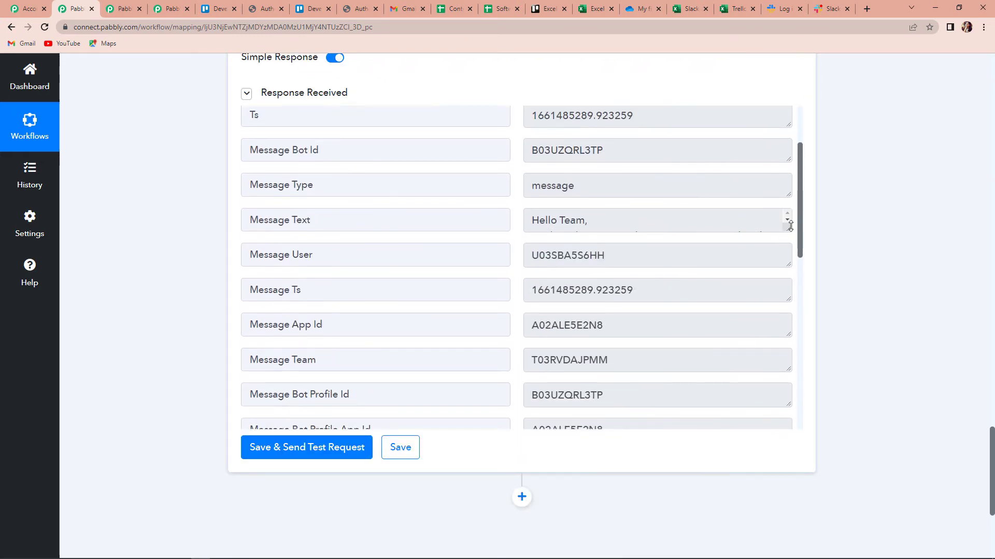
pyautogui.click(786, 224)
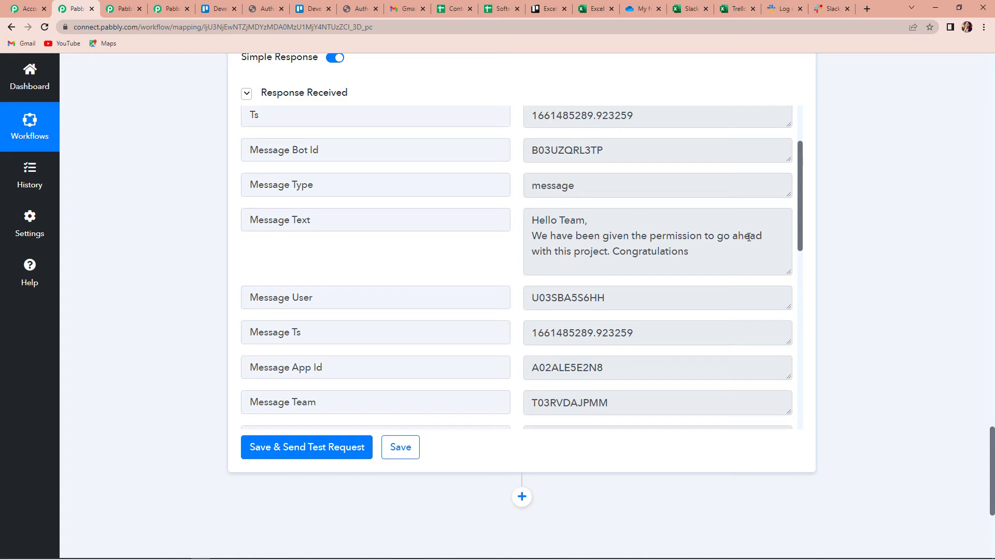
pyautogui.click(831, 8)
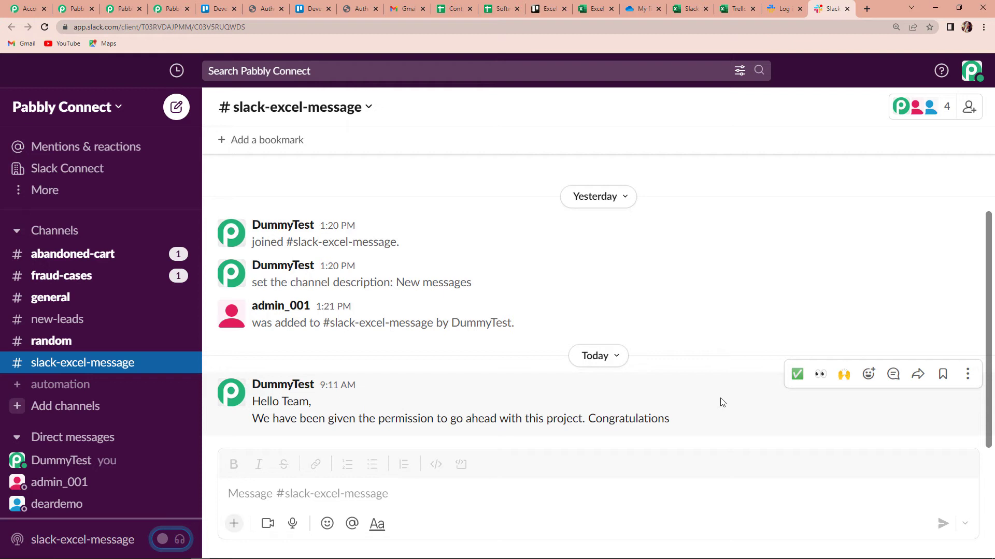
# Add row 4 with the copied name and email and the Goa celebration message in C4
pyautogui.click(685, 9)
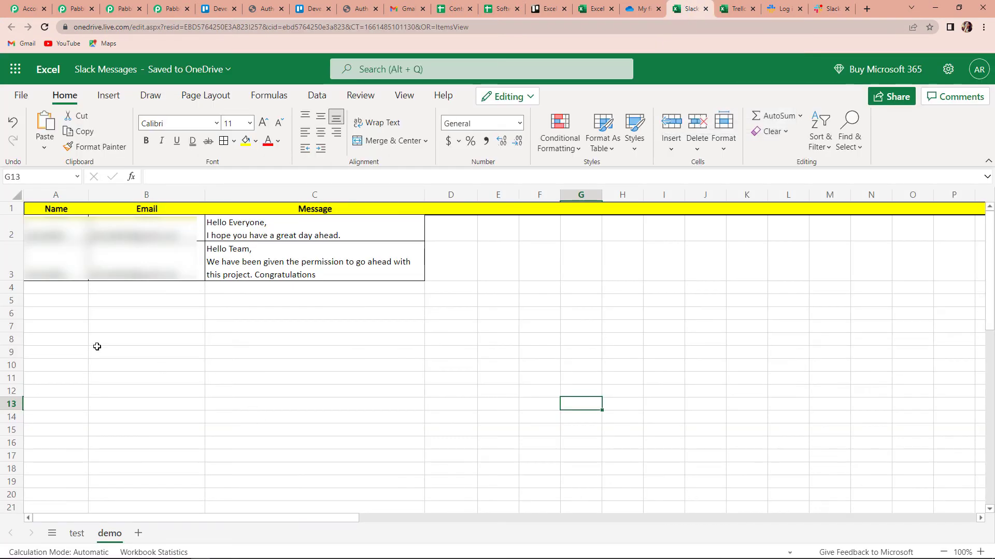
pyautogui.click(49, 292)
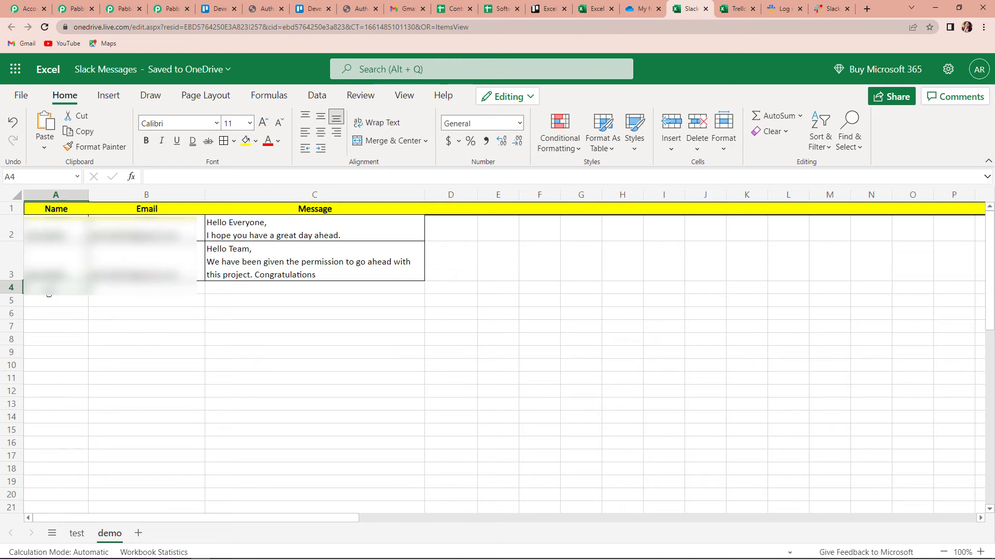
pyautogui.moveTo(64, 274); pyautogui.dragTo(203, 291)
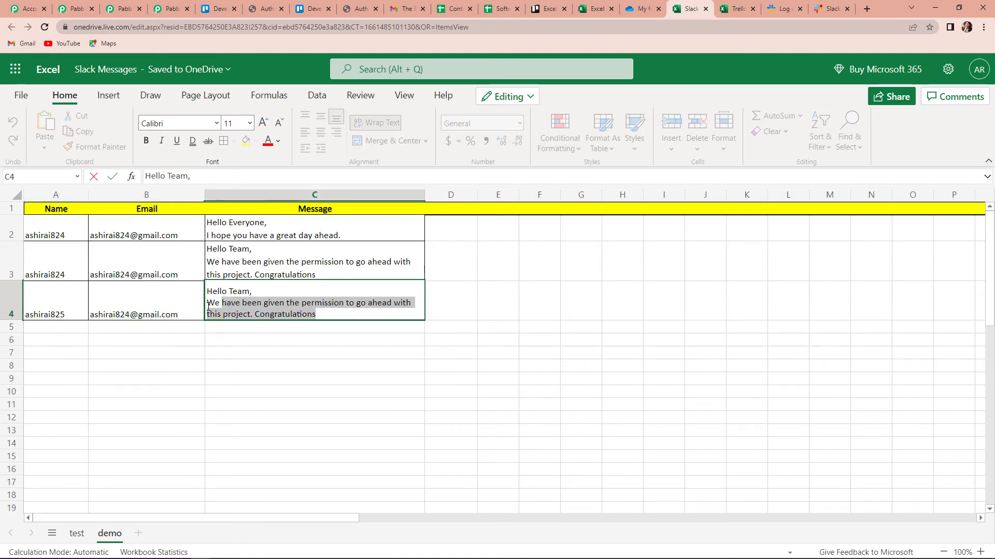
pyautogui.write('are happy to announce ')
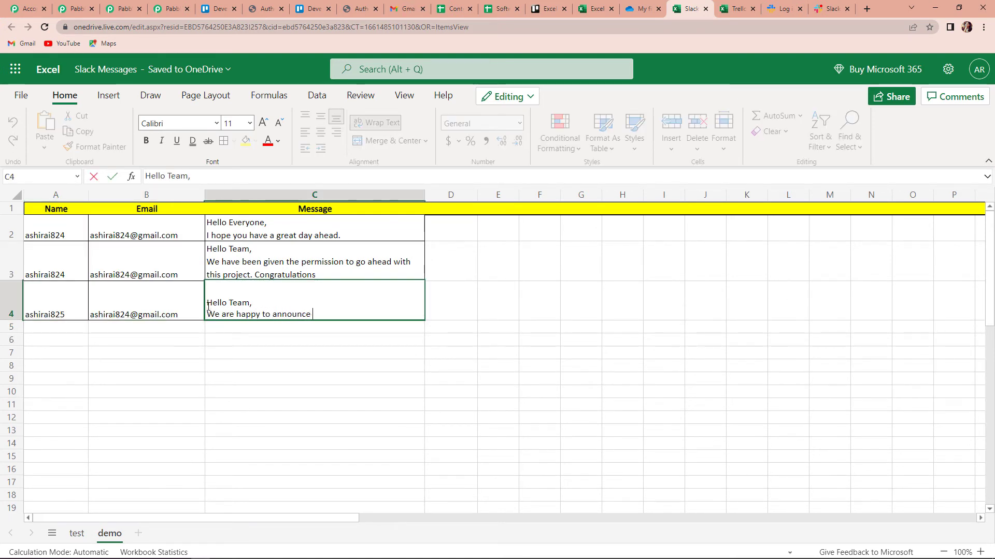
pyautogui.write('that we a')
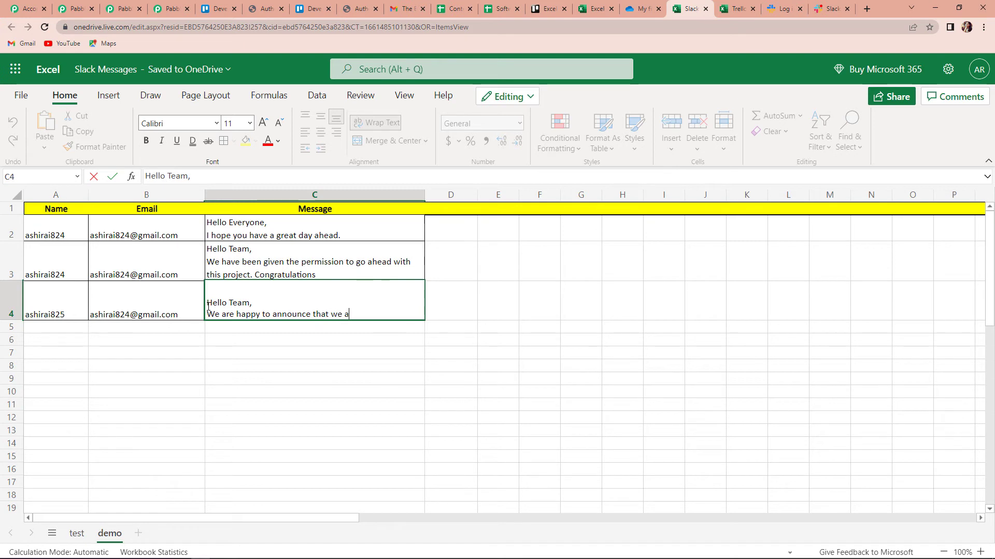
pyautogui.write('re going to Goa to celebrate our success.')
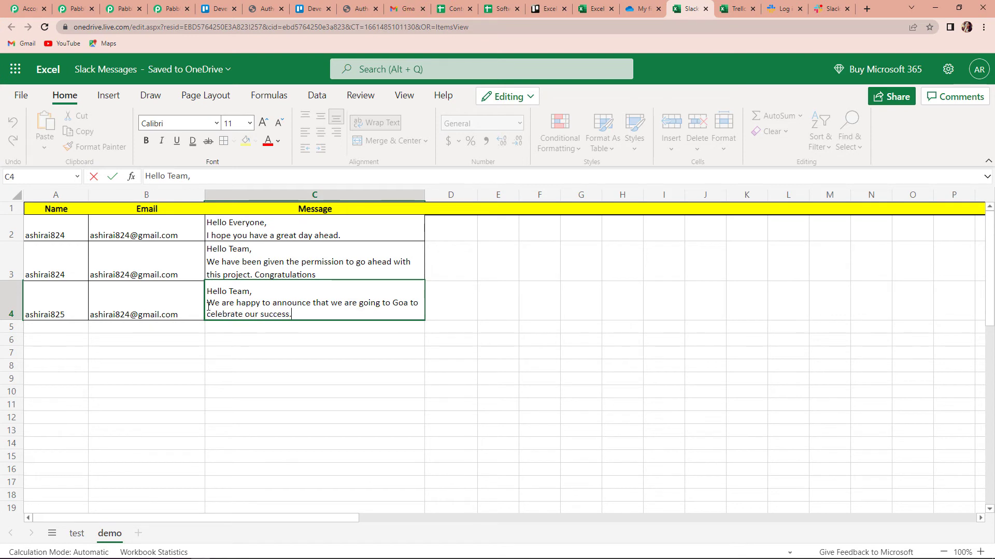
pyautogui.click(500, 407)
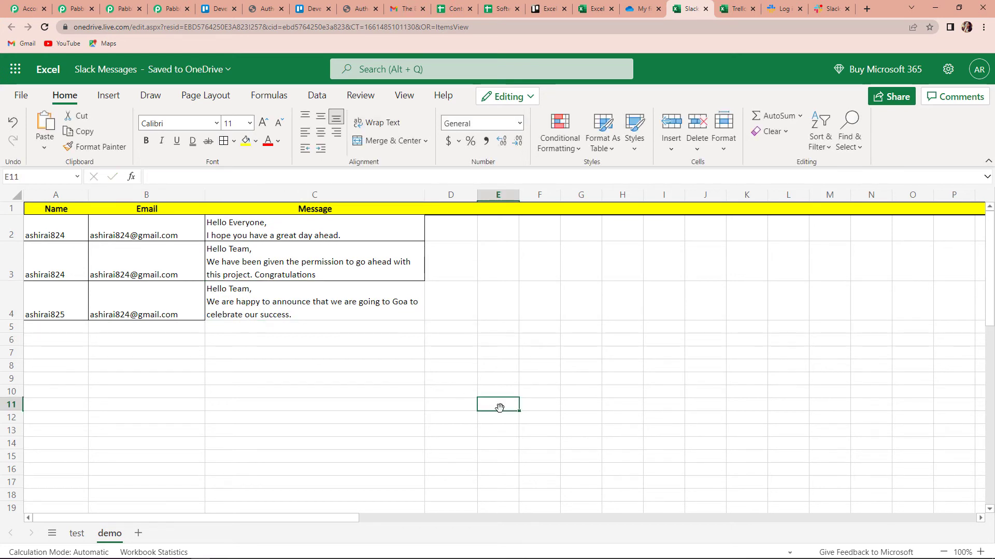
pyautogui.click(840, 13)
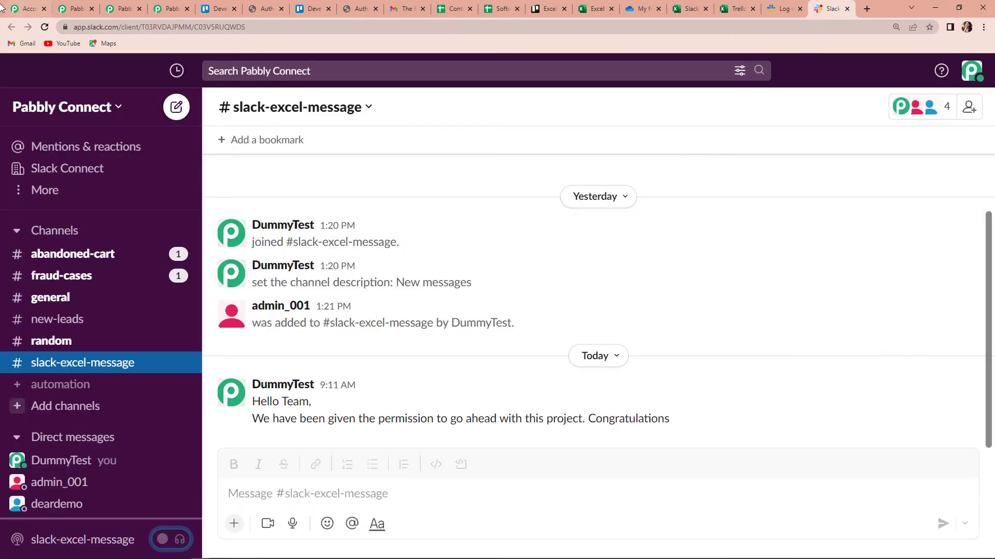
# Reload Slack, check the Excel trigger's Every 8 Hours polling, and look for the Goa message
pyautogui.press('F5')
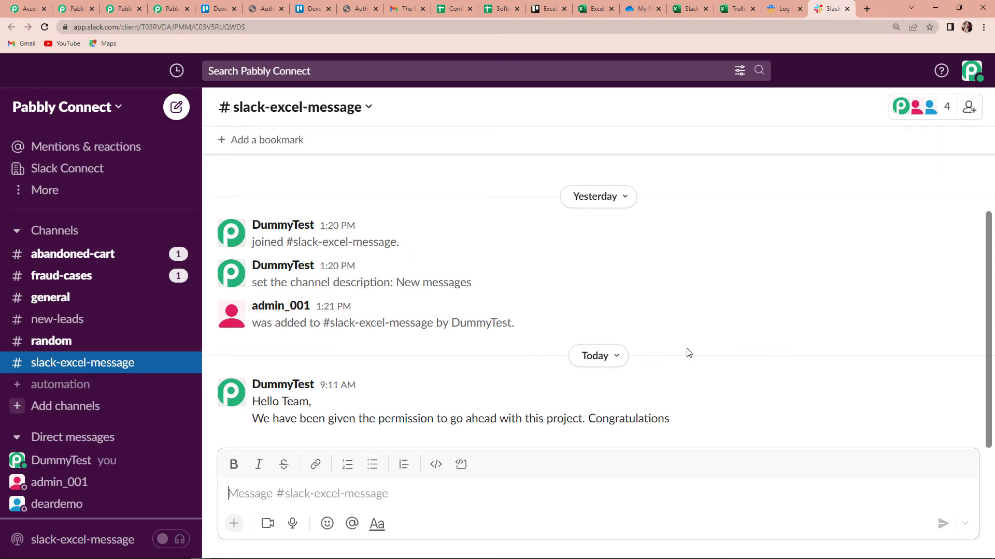
pyautogui.click(77, 8)
pyautogui.scroll(3, 668, 357)
pyautogui.scroll(15, 885, 309)
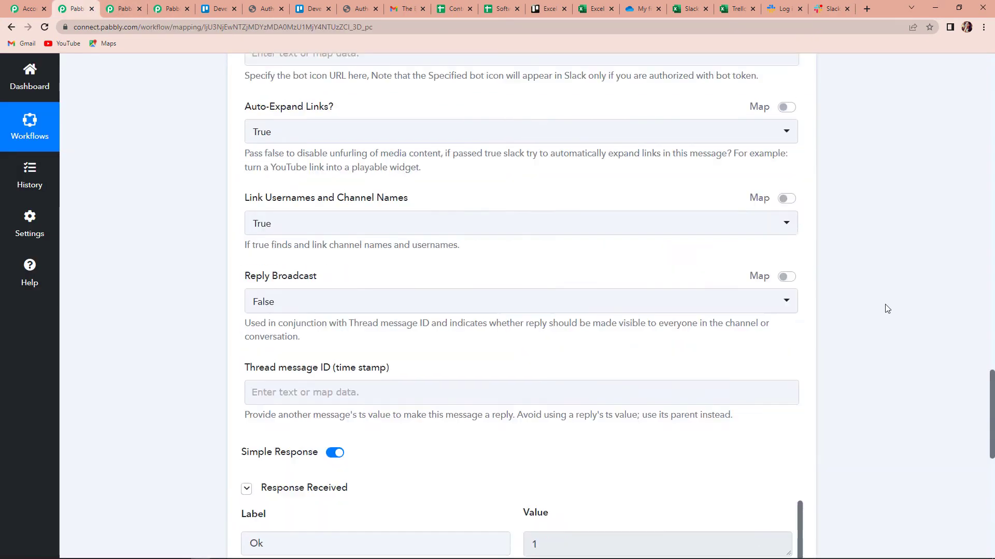
pyautogui.scroll(20, 884, 309)
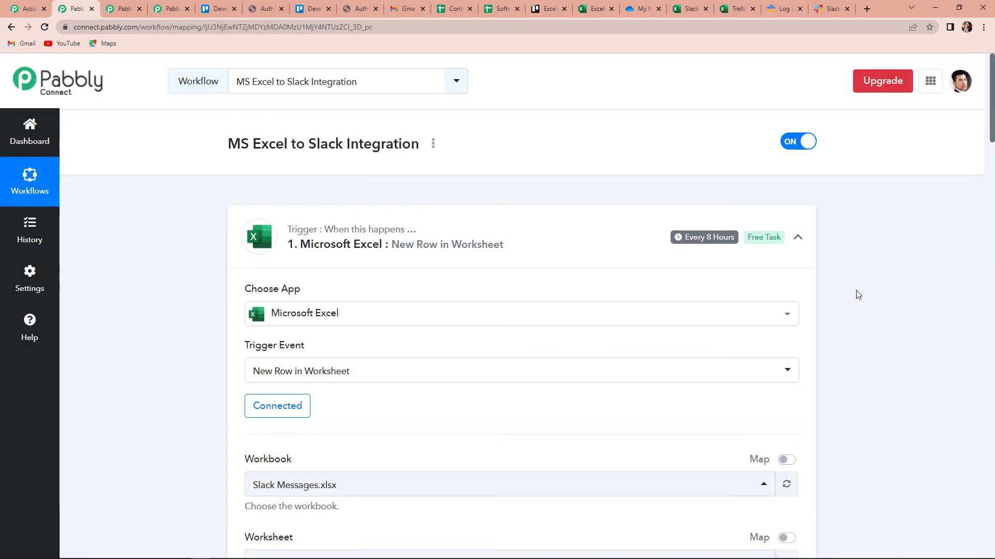
pyautogui.moveTo(696, 245)
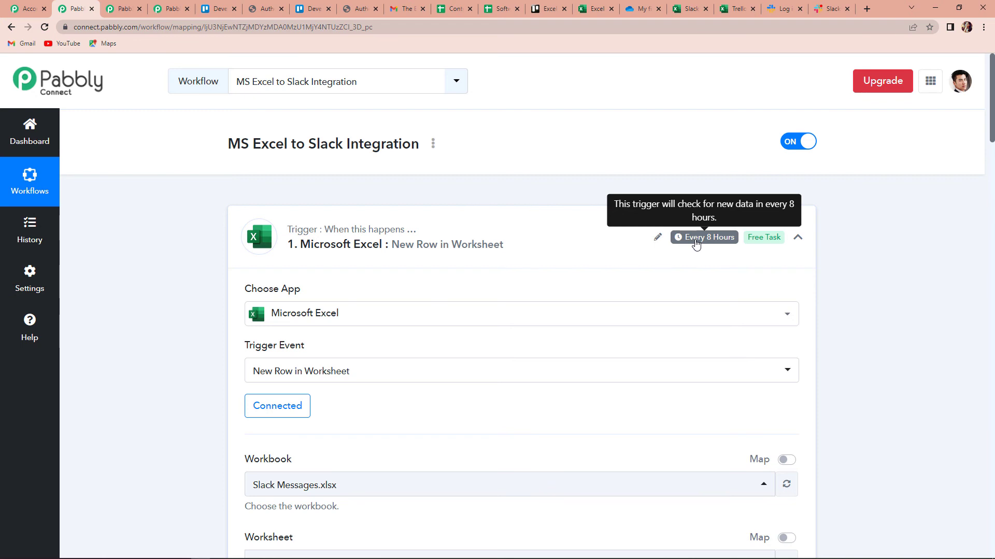
pyautogui.hotkey('ctrl', '9')
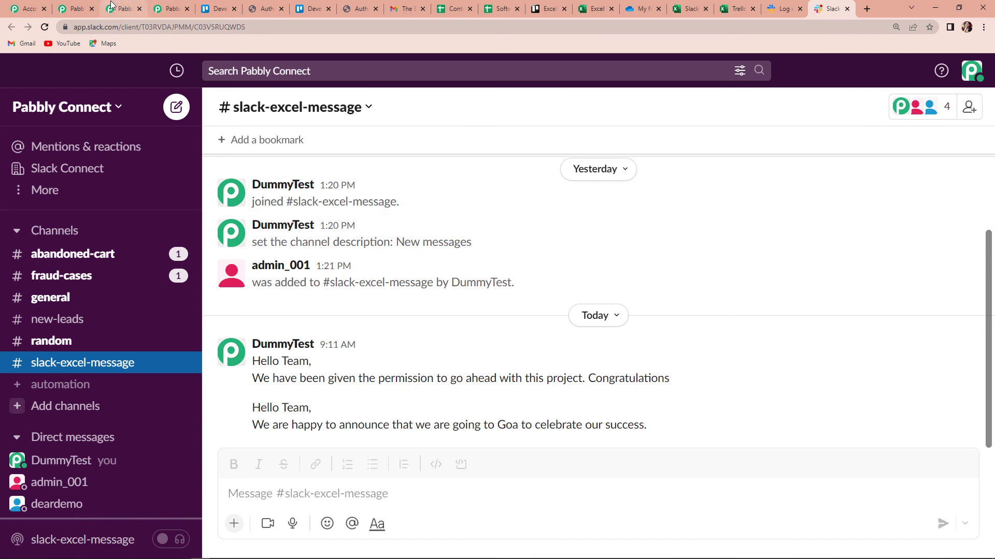
pyautogui.click(76, 9)
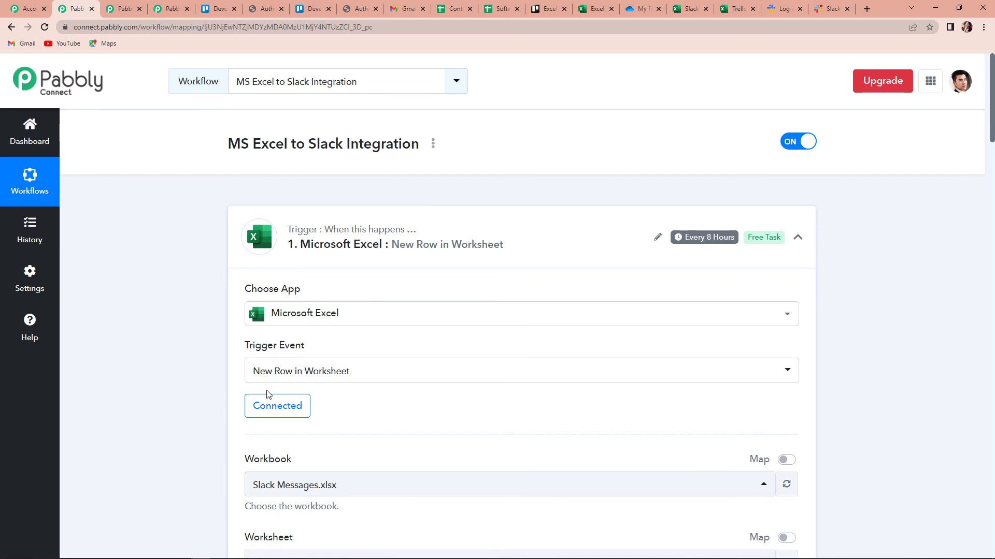
# Collapse the Microsoft Excel trigger card and the Slack Send Channel Message card
pyautogui.click(796, 241)
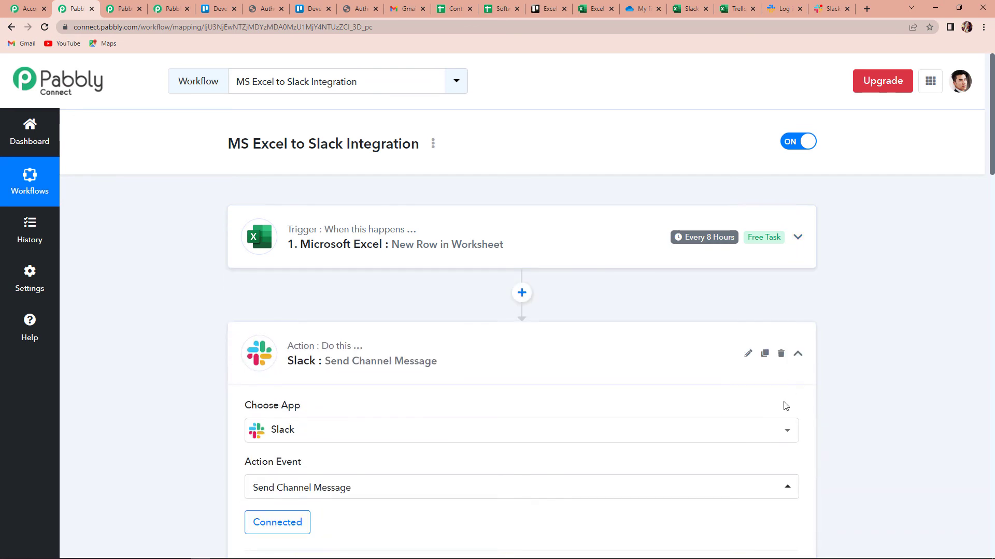
pyautogui.click(798, 352)
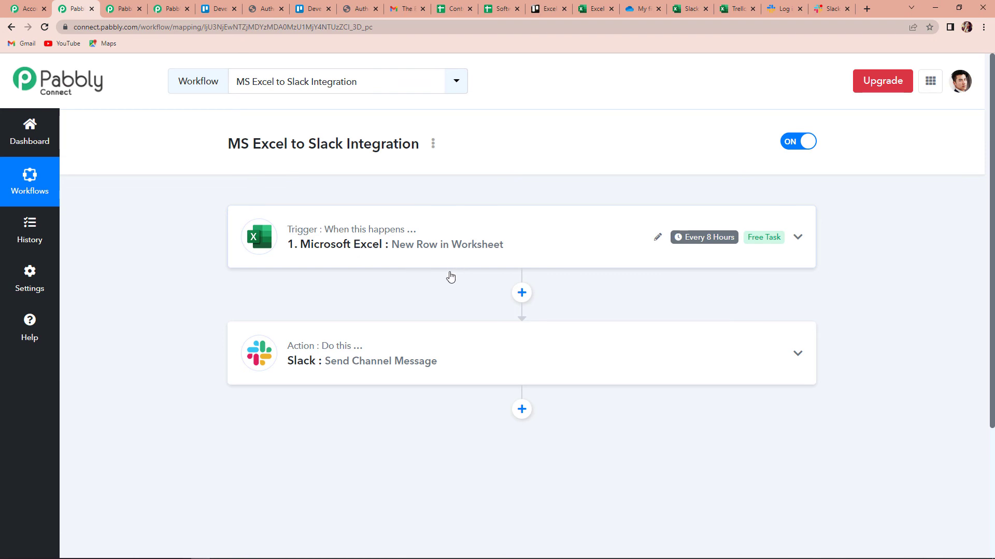
pyautogui.moveTo(298, 346)
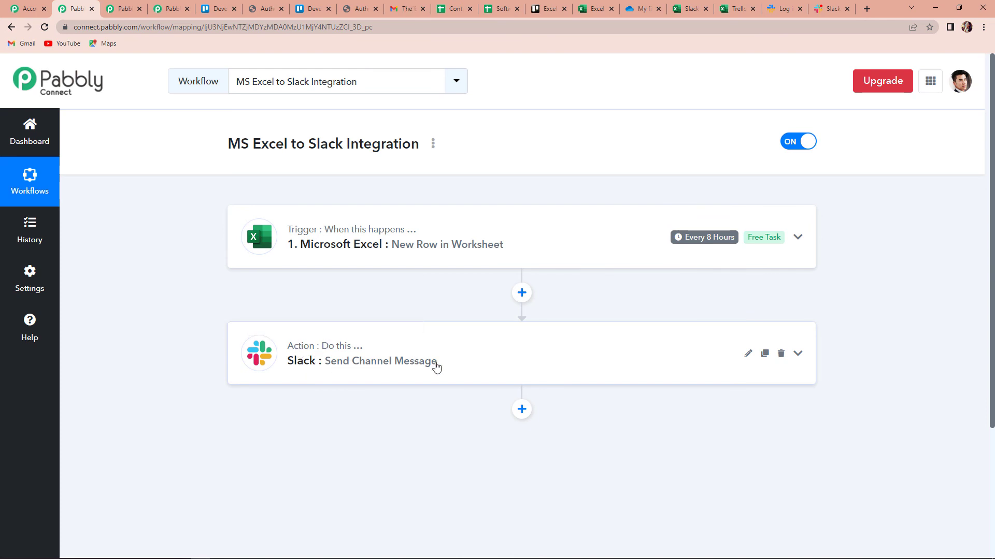